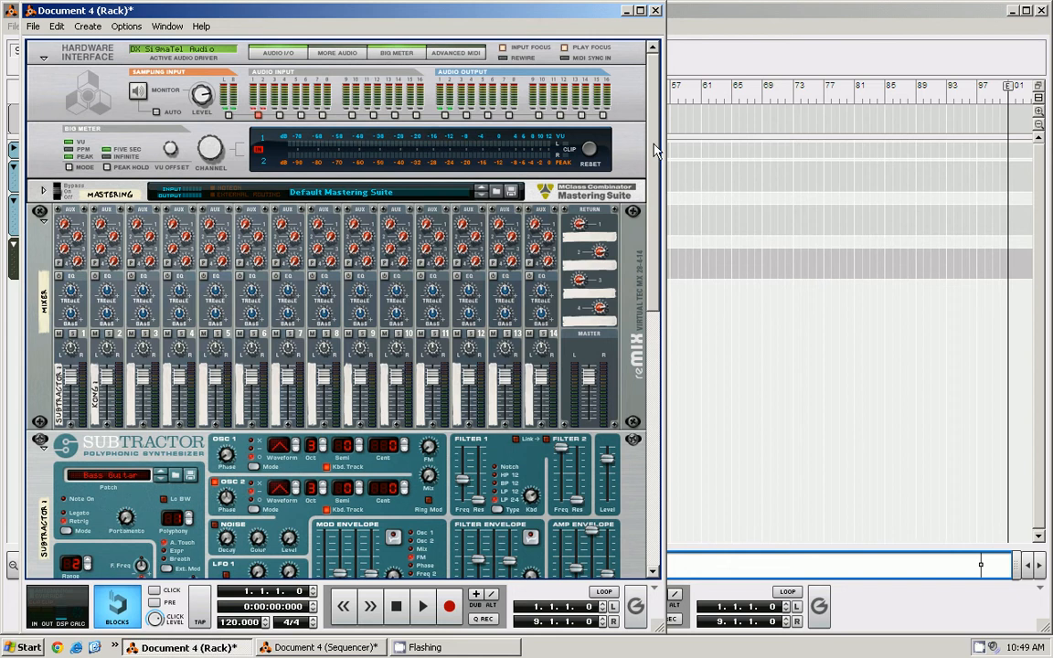
Step: Initialize the patch of the SubTractor synthesizer in the rack
{"action": "left_click_drag", "start_coordinate": [654, 149], "coordinate": [647, 283]}
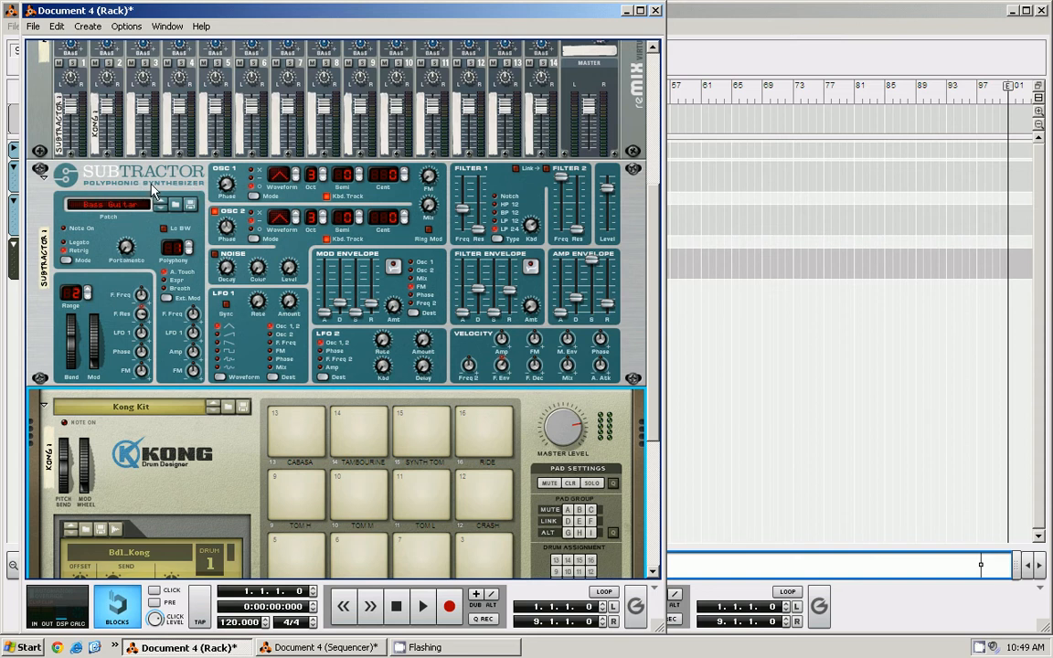
{"action": "right_click", "coordinate": [149, 236]}
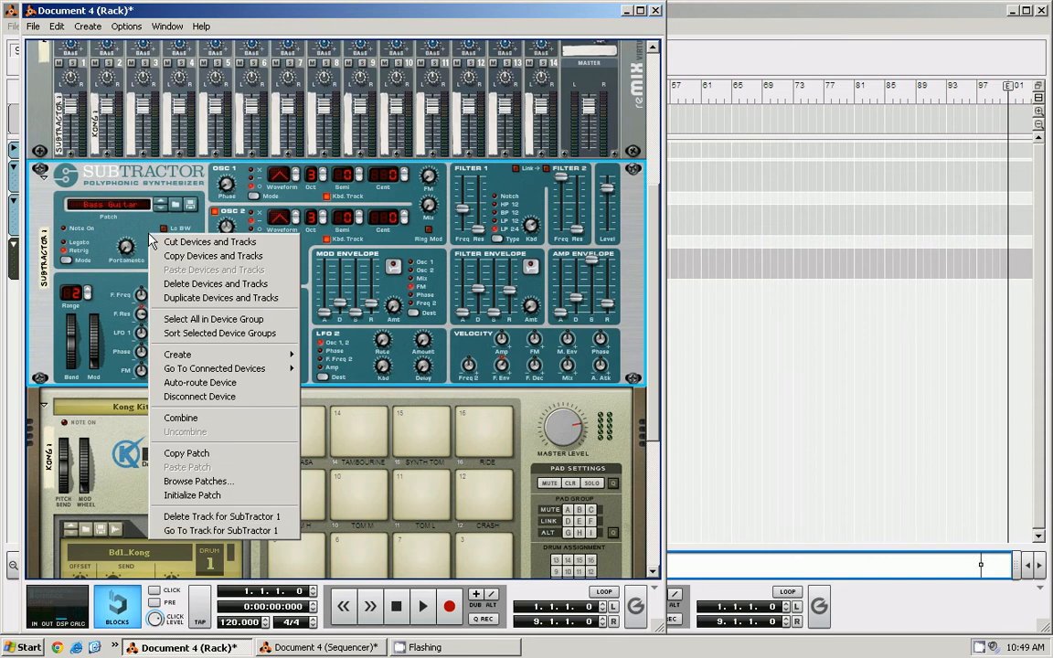
{"action": "left_click", "coordinate": [190, 495]}
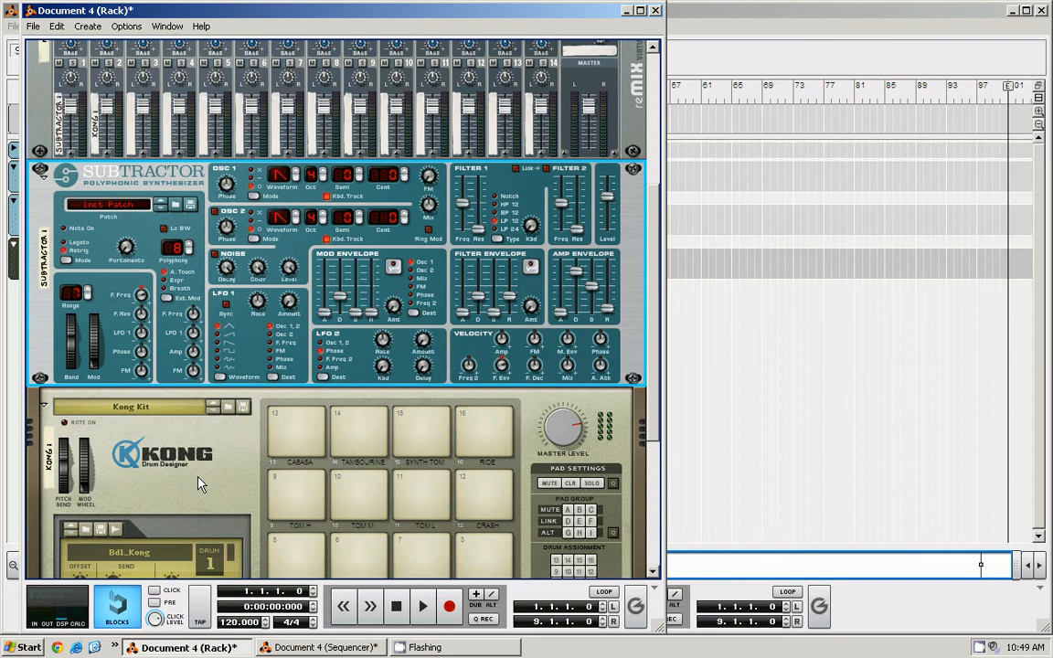
Step: Set SubTractor oscillator 1 to a sine wave at octave 2 and lower the Filter 1 frequency
{"action": "left_click", "coordinate": [323, 179]}
{"action": "left_click", "coordinate": [294, 171]}
{"action": "left_click_drag", "start_coordinate": [462, 202], "coordinate": [464, 225]}
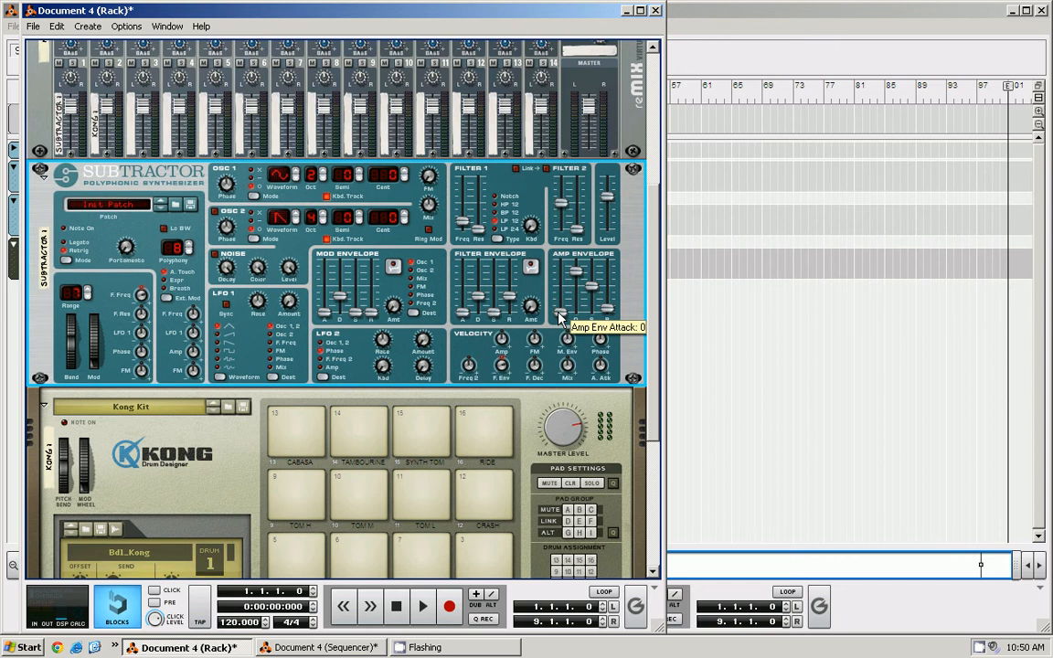
Step: Raise the SubTractor's amp envelope attack slightly, lower its decay to the sustain slider's height, and reduce the release slightly
{"action": "left_click_drag", "start_coordinate": [559, 316], "coordinate": [559, 311]}
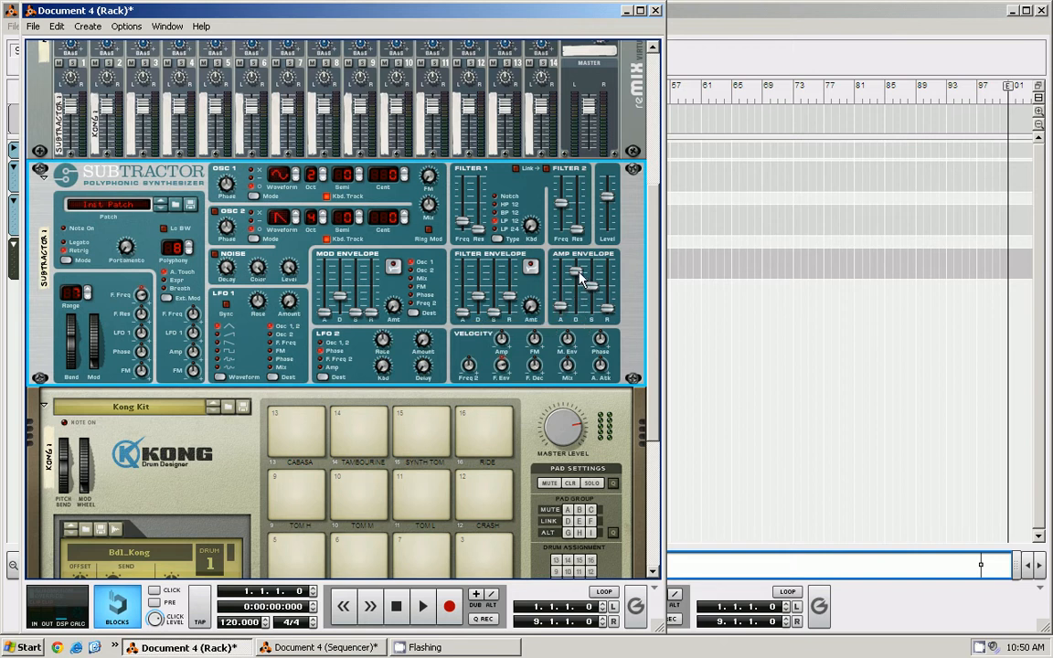
{"action": "mouse_move", "coordinate": [581, 279]}
{"action": "left_mouse_down"}
{"action": "mouse_move", "coordinate": [578, 297]}
{"action": "mouse_move", "coordinate": [593, 291]}
{"action": "left_mouse_up"}
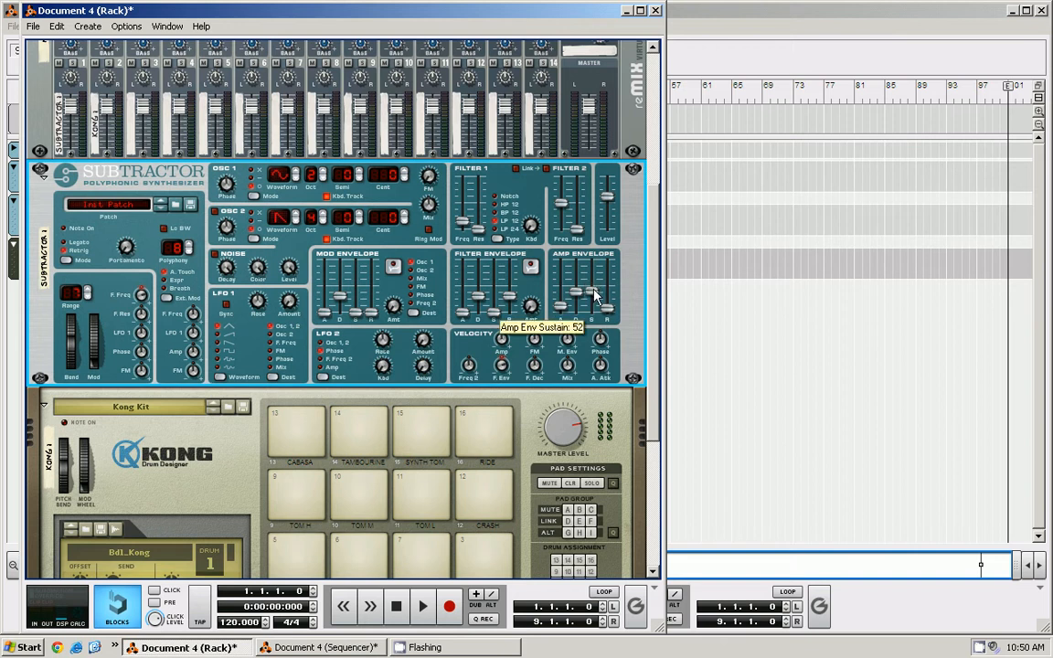
{"action": "left_click_drag", "start_coordinate": [593, 293], "coordinate": [593, 294]}
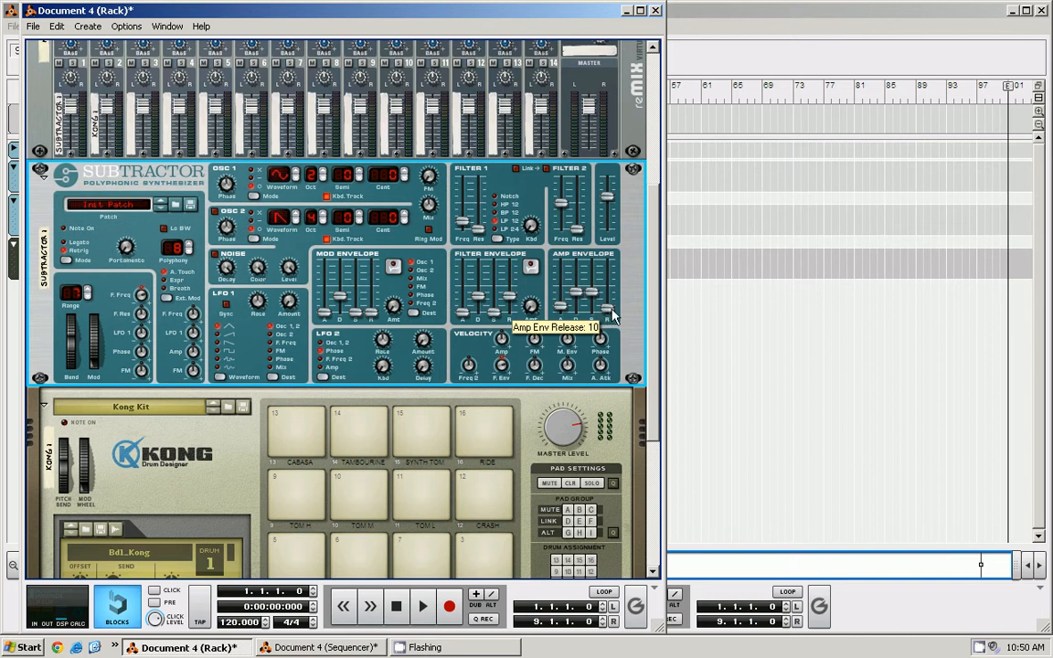
{"action": "left_click_drag", "start_coordinate": [604, 312], "coordinate": [609, 324]}
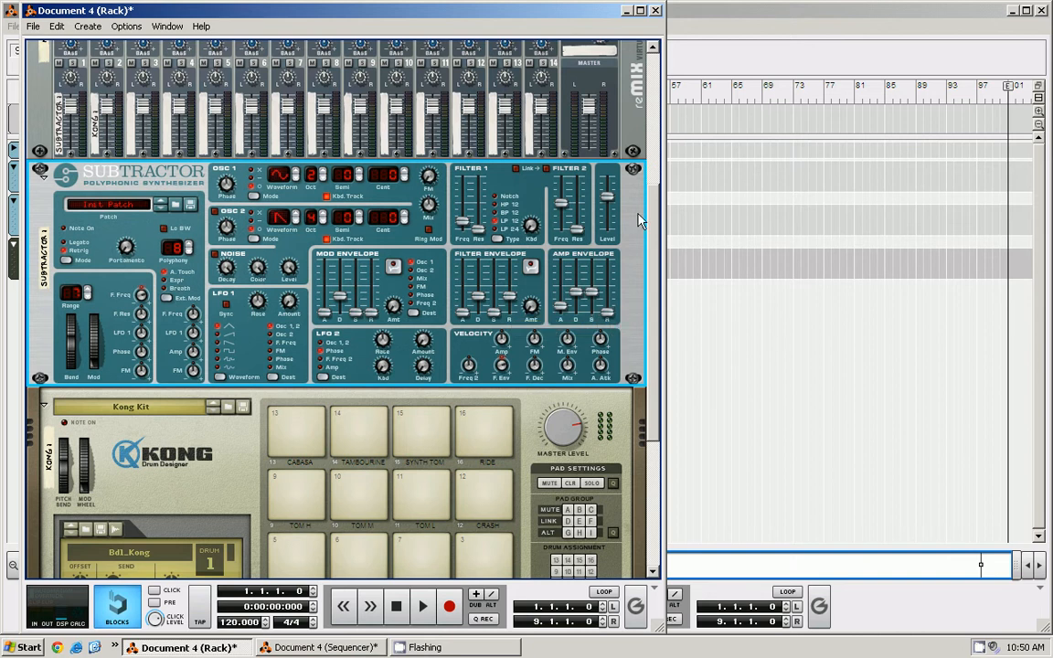
Step: Switch to the sequencer window and move the right locator to bar 2
{"action": "left_click", "coordinate": [717, 77]}
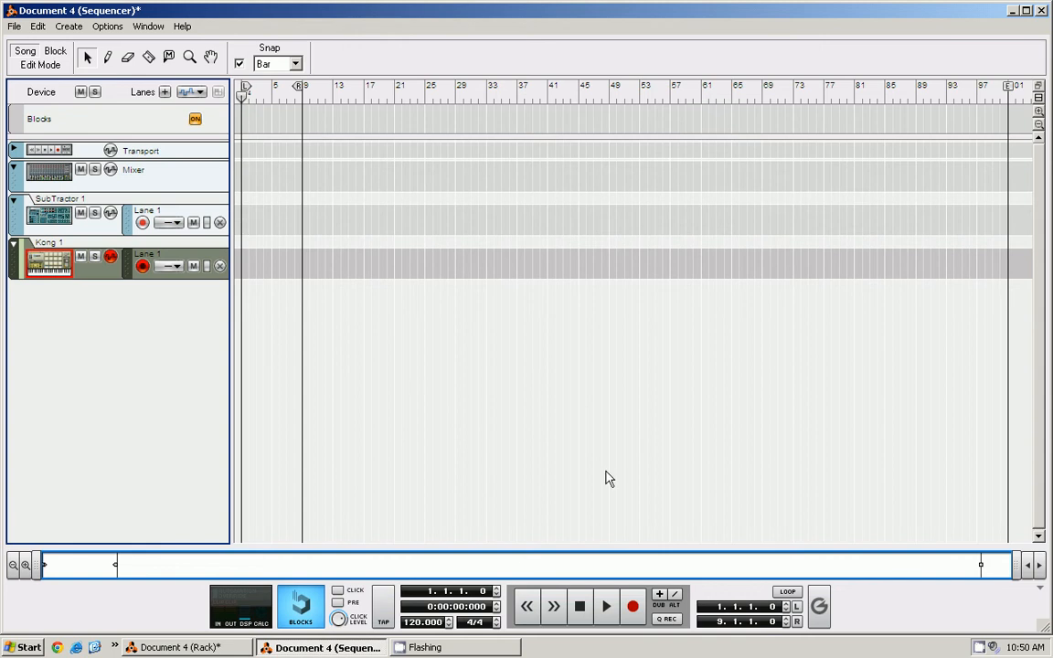
{"action": "left_click_drag", "start_coordinate": [1014, 569], "coordinate": [150, 565]}
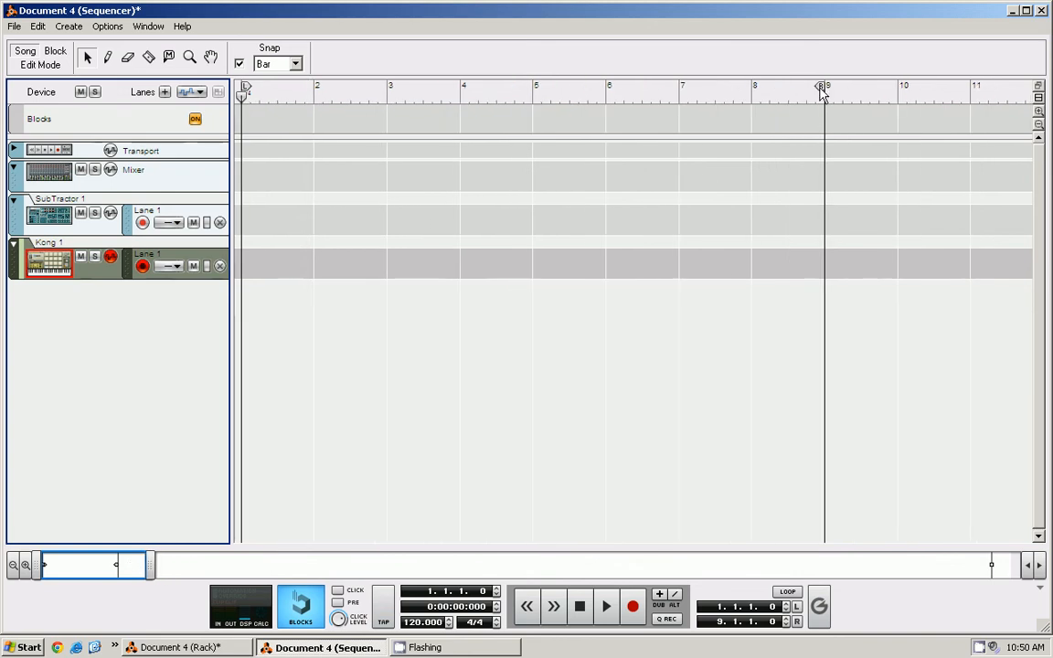
{"action": "left_click_drag", "start_coordinate": [821, 89], "coordinate": [320, 96]}
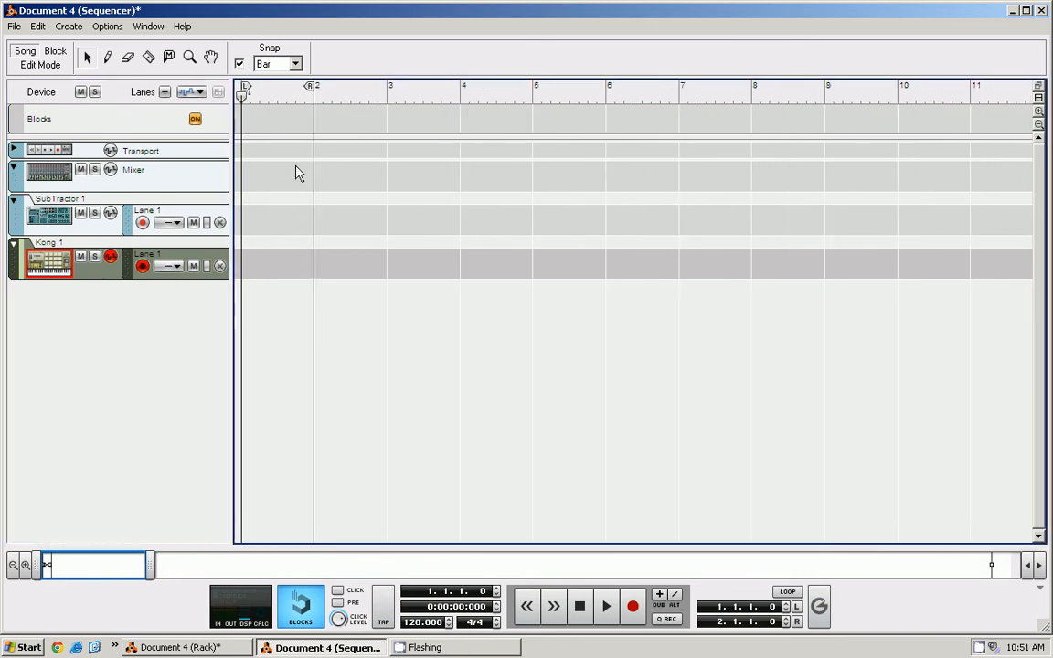
Step: Draw a one-bar clip at bar 1 on the SubTractor 1 lane and open it for note editing
{"action": "key", "text": "w"}
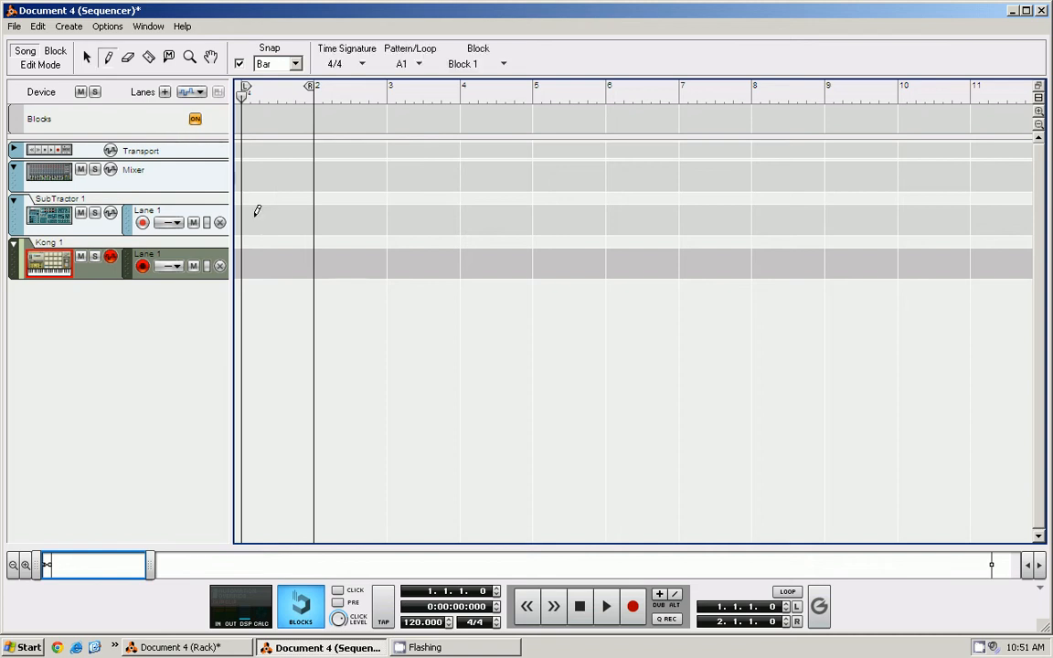
{"action": "left_click", "coordinate": [254, 214]}
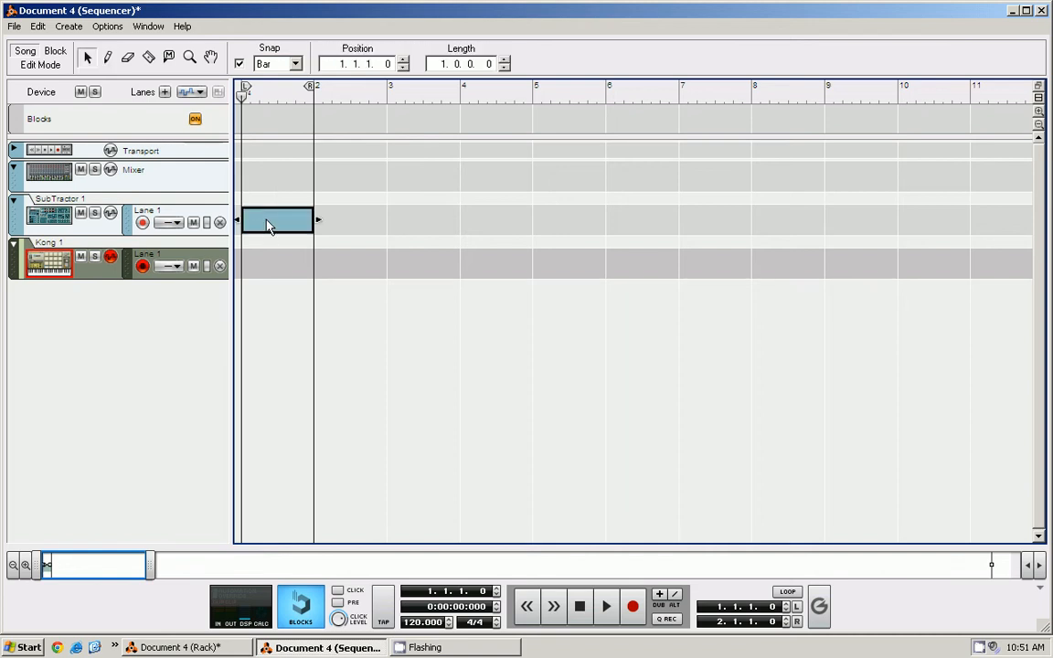
{"action": "double_click", "coordinate": [270, 223]}
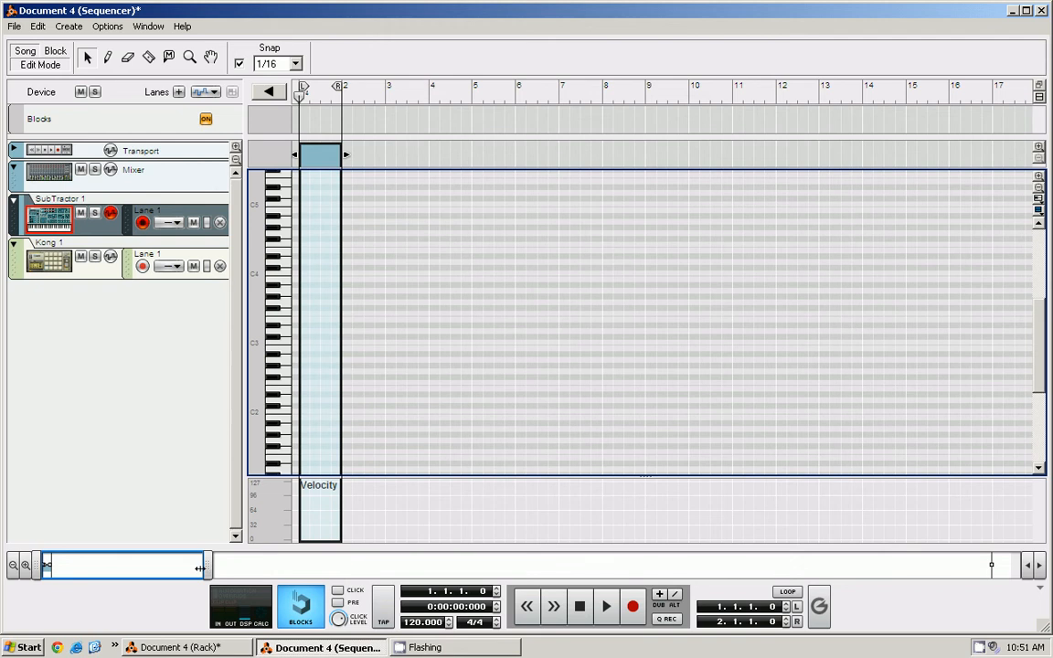
Step: Move the right locator to 1.3.1.0 and set the snap value to 1/32
{"action": "left_click_drag", "start_coordinate": [206, 565], "coordinate": [64, 565]}
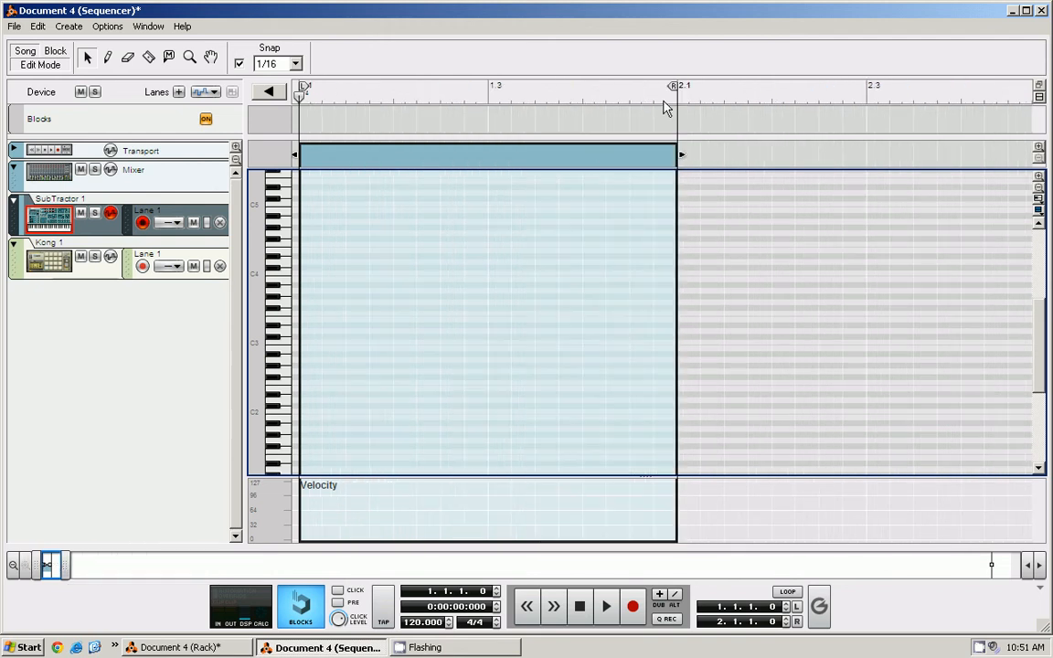
{"action": "left_click_drag", "start_coordinate": [678, 92], "coordinate": [492, 94]}
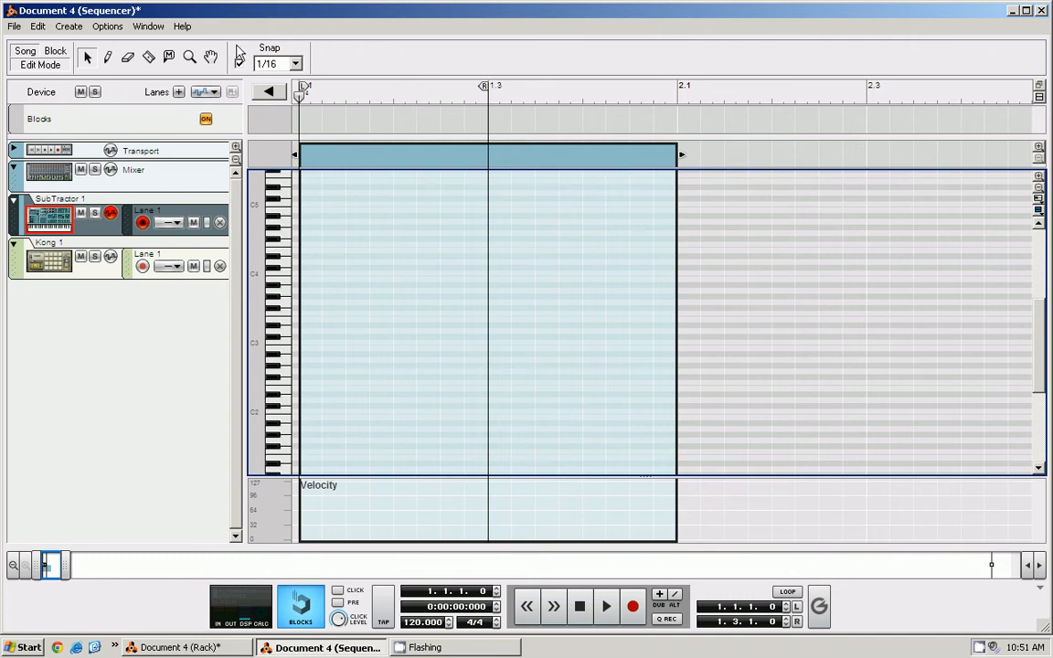
{"action": "left_click", "coordinate": [268, 62]}
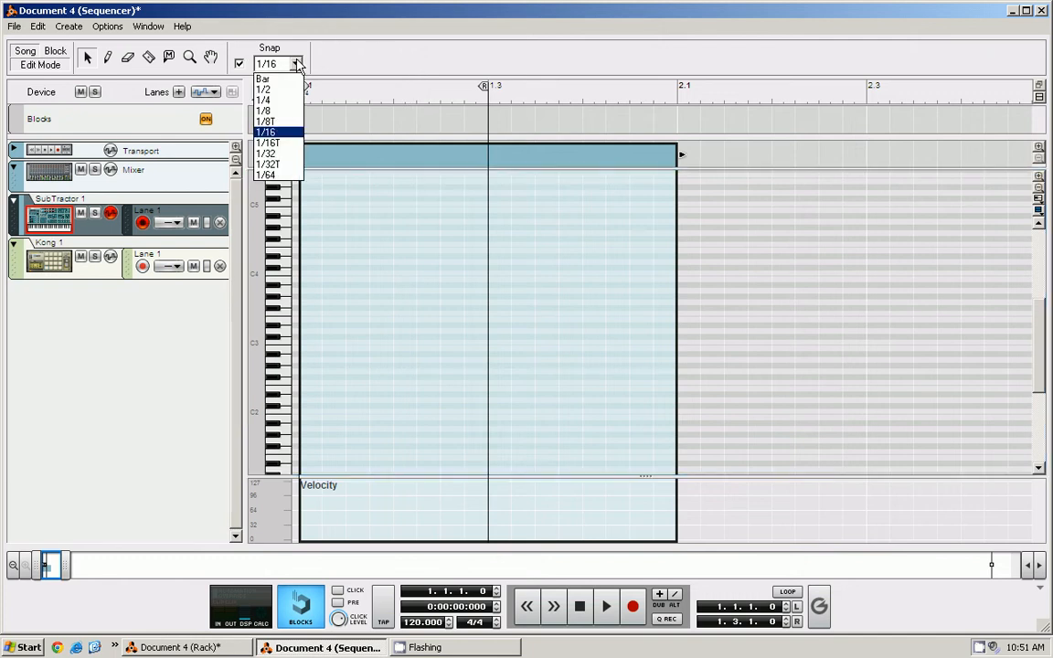
{"action": "left_click", "coordinate": [268, 153]}
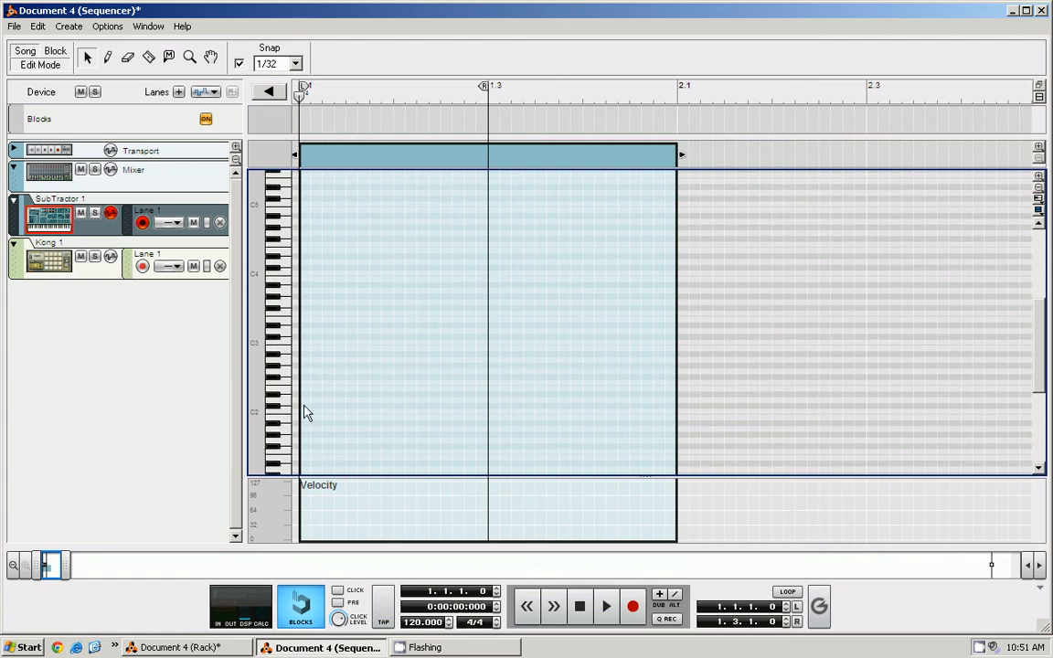
Step: Draw a C#2 note with a length of 0.0.2.0 at the start of the clip
{"action": "key", "text": "w"}
{"action": "left_click_drag", "start_coordinate": [308, 403], "coordinate": [340, 403]}
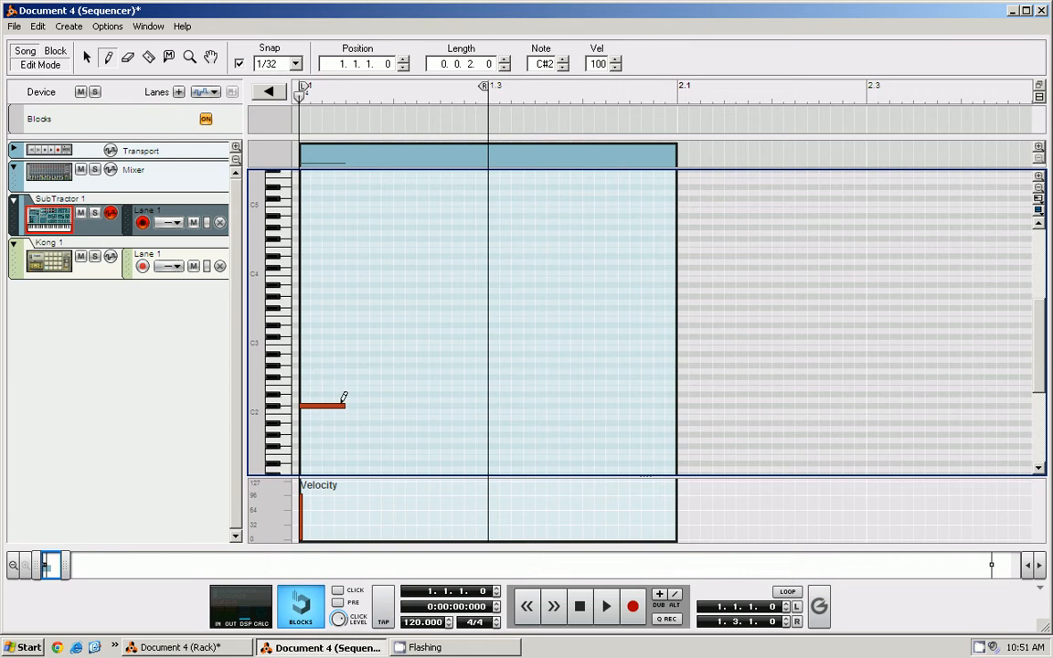
{"action": "key", "text": "q"}
Step: Move the right locator to 1.1.4.0 and play the note with looping enabled
{"action": "left_click_drag", "start_coordinate": [484, 86], "coordinate": [367, 90]}
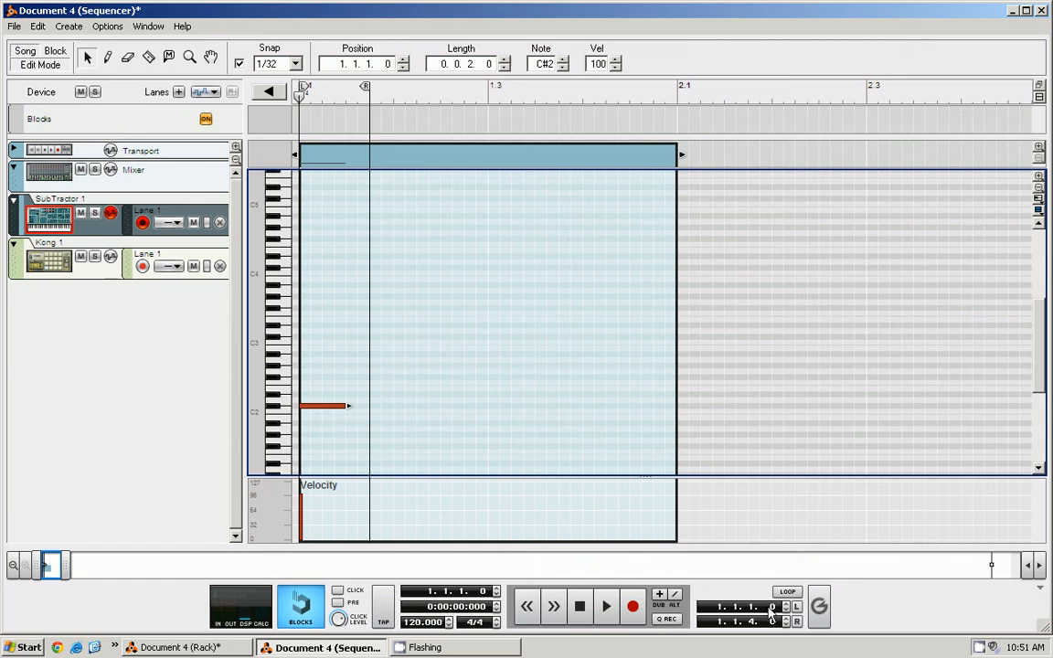
{"action": "key", "text": "l"}
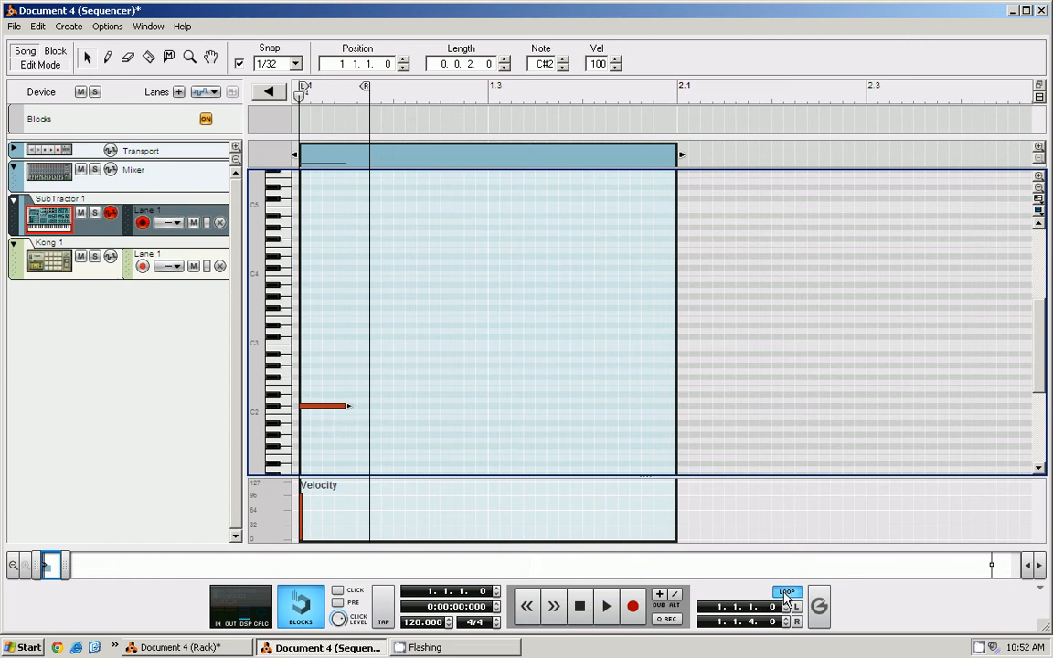
{"action": "left_click", "coordinate": [606, 614]}
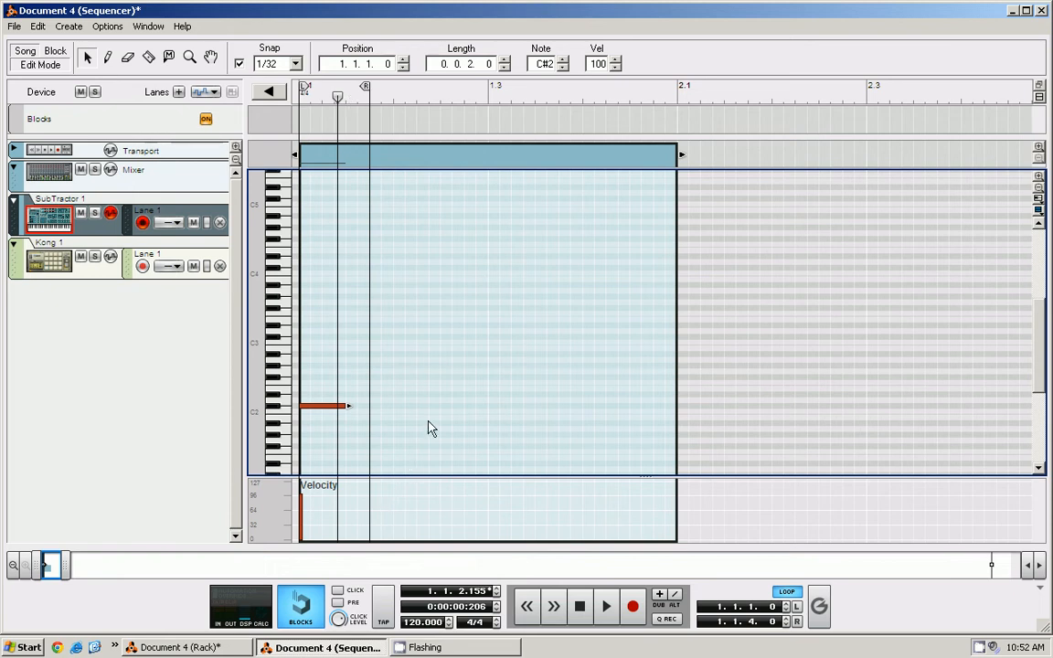
Step: Leave note editing, switch to the rack window and create an MClass Equalizer for the SubTractor
{"action": "left_click", "coordinate": [48, 73]}
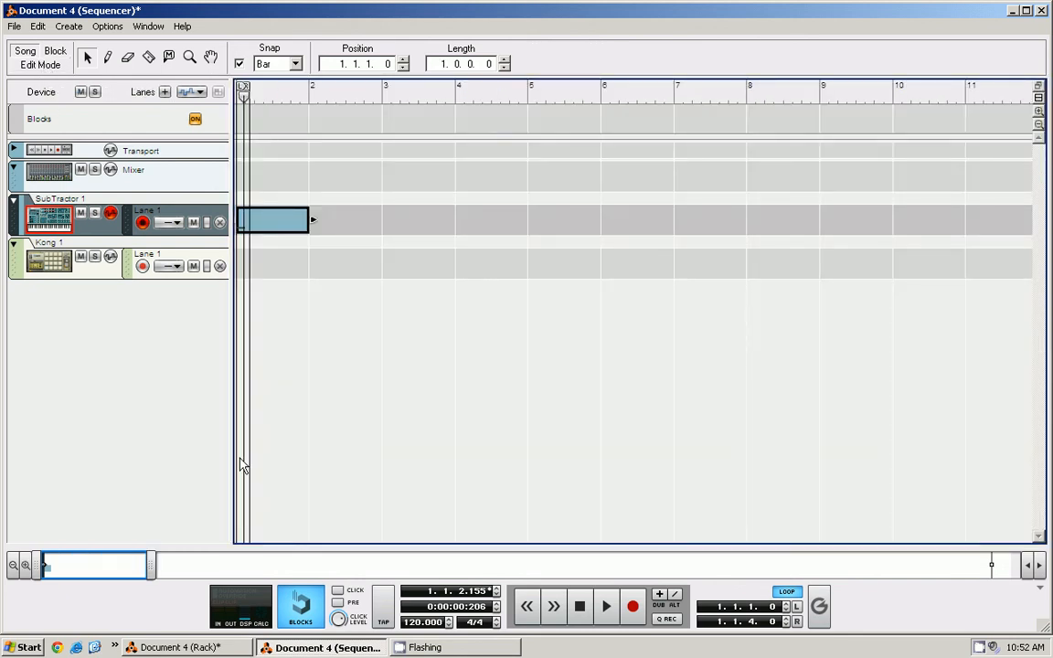
{"action": "left_click", "coordinate": [179, 647]}
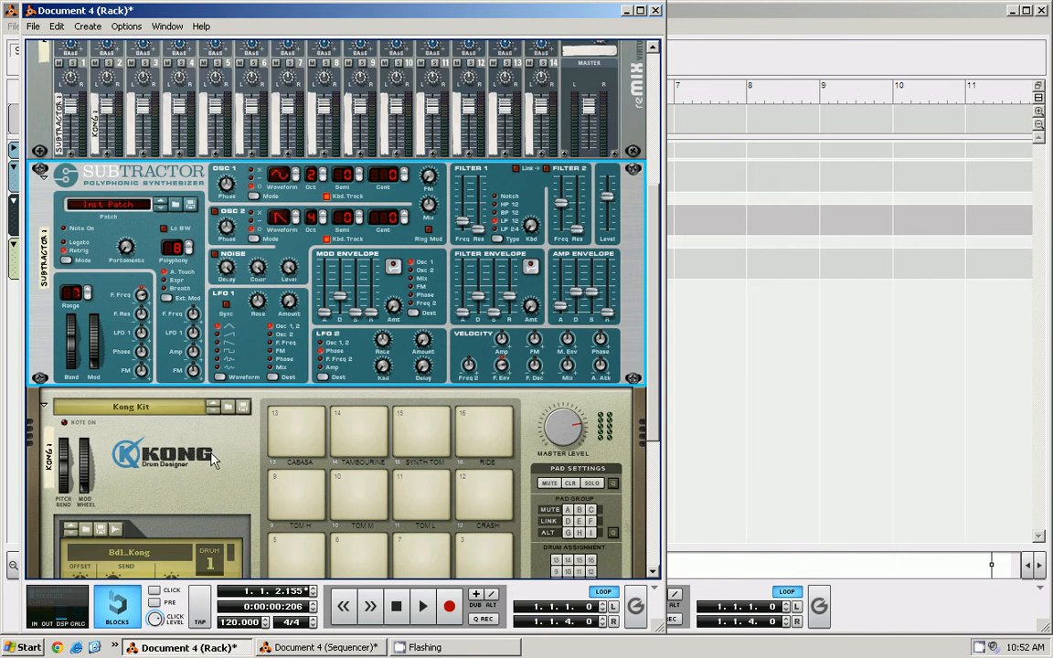
{"action": "right_click", "coordinate": [254, 341]}
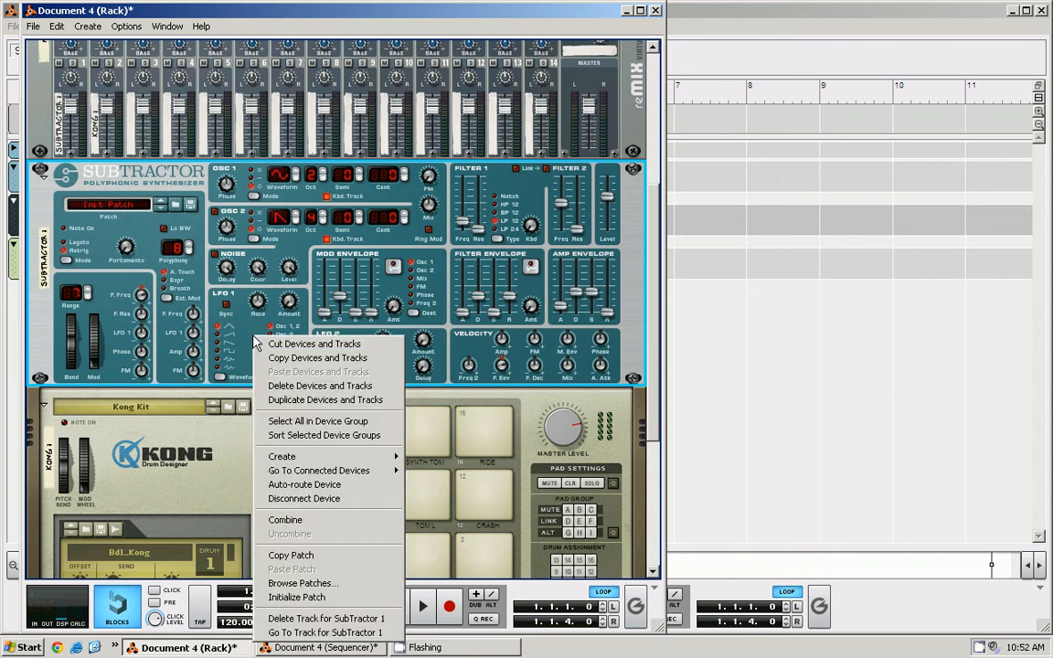
{"action": "mouse_move", "coordinate": [309, 457]}
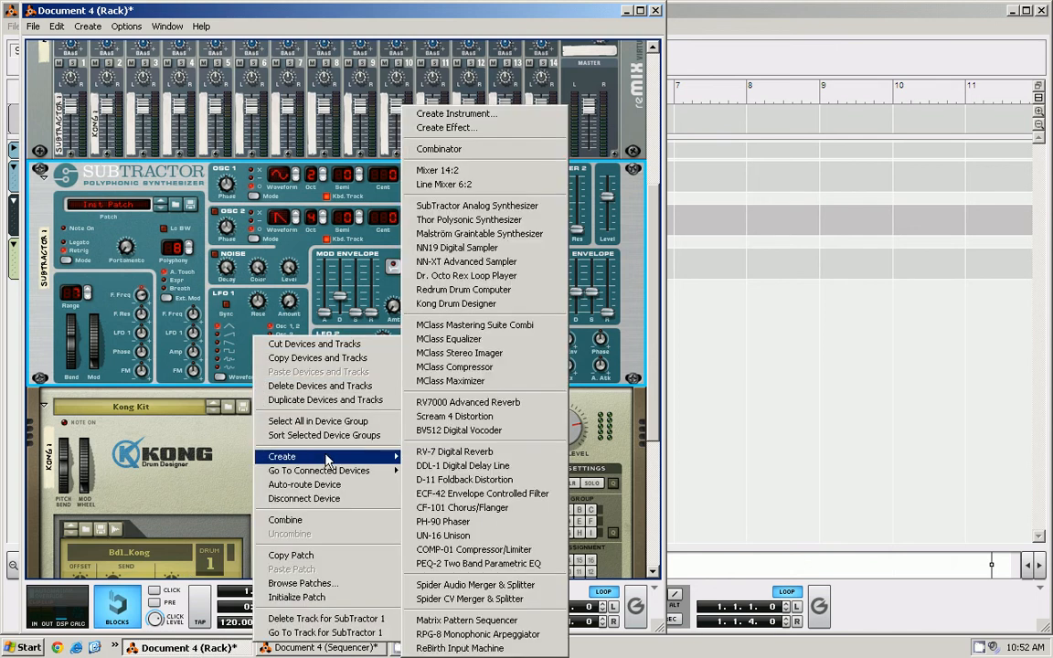
{"action": "left_click", "coordinate": [500, 343]}
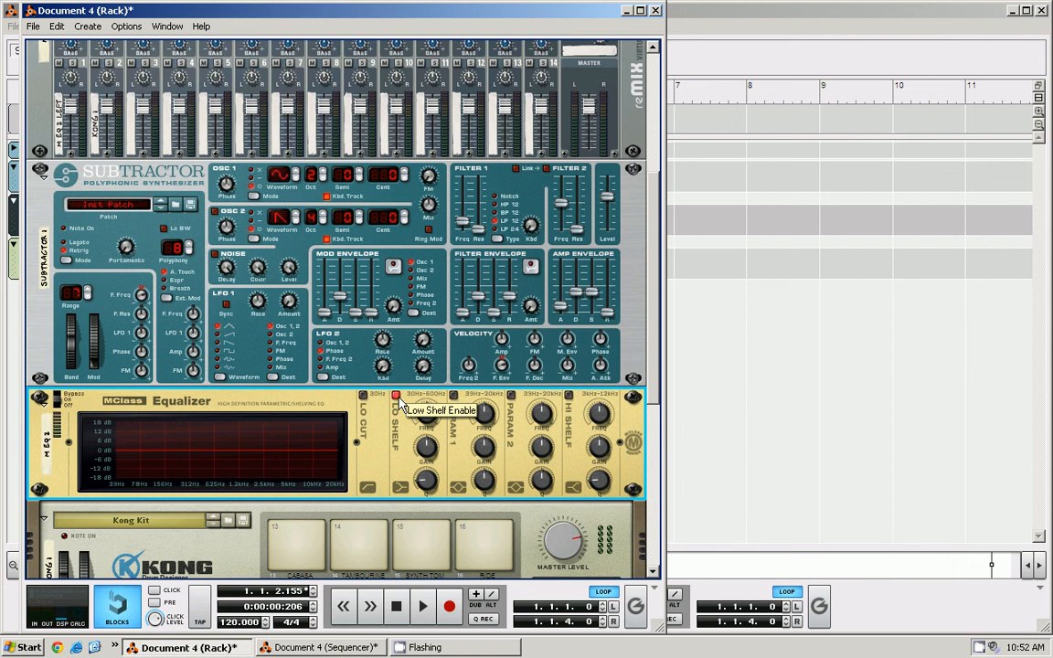
Step: Enable the equalizer's low shelf, set its frequency to 600 Hz, raise its gain to maximum and lower its Q to minimum
{"action": "left_click_drag", "start_coordinate": [425, 413], "coordinate": [423, 364]}
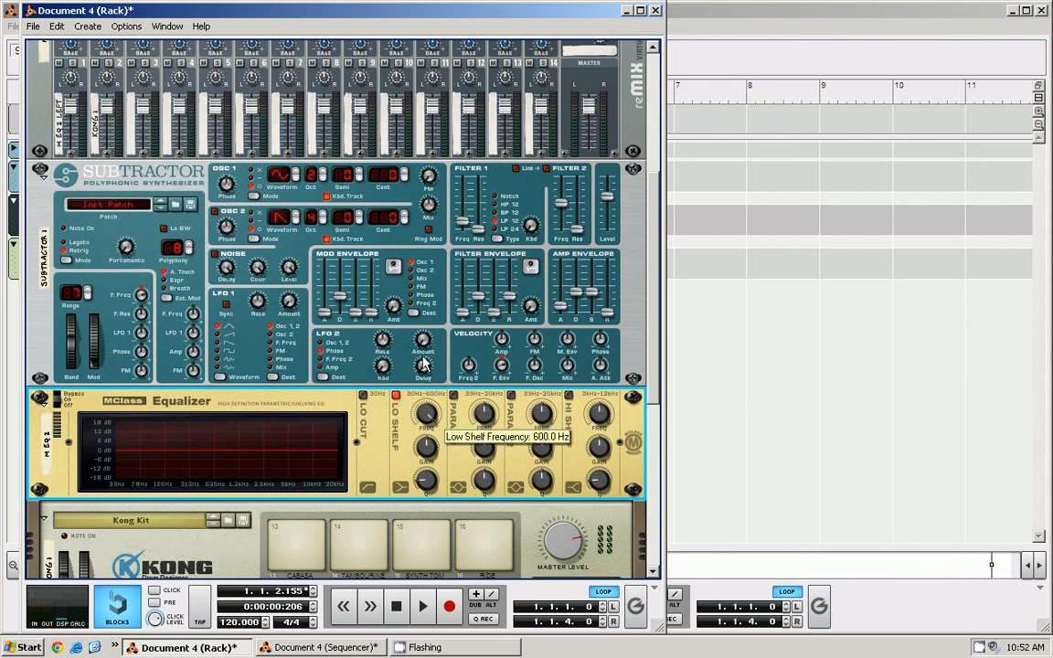
{"action": "left_click_drag", "start_coordinate": [424, 452], "coordinate": [423, 403]}
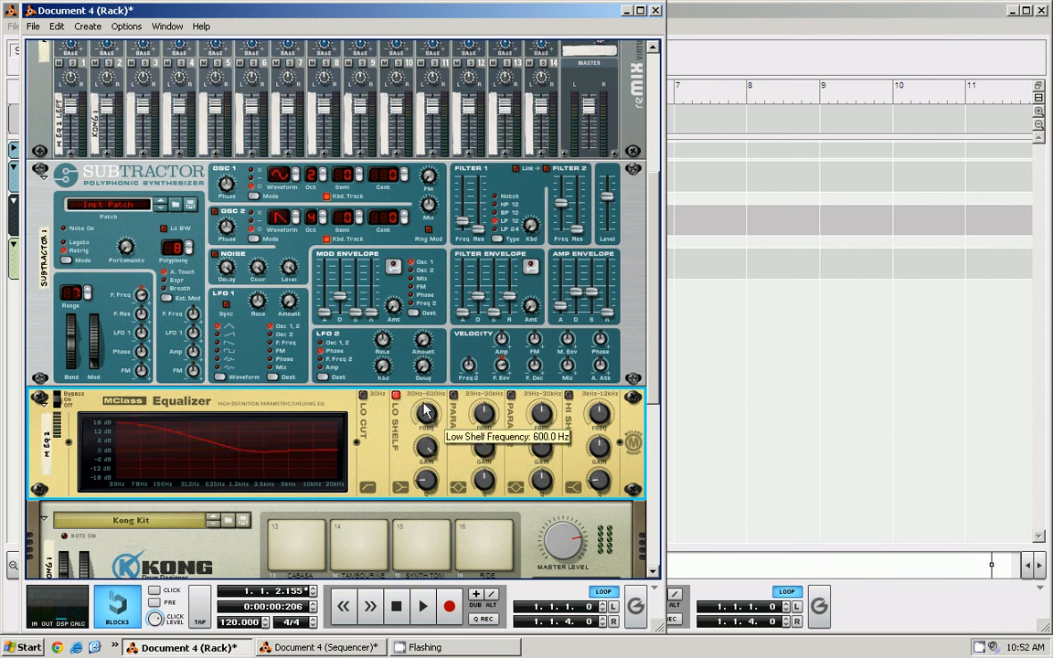
{"action": "left_click_drag", "start_coordinate": [422, 482], "coordinate": [422, 514]}
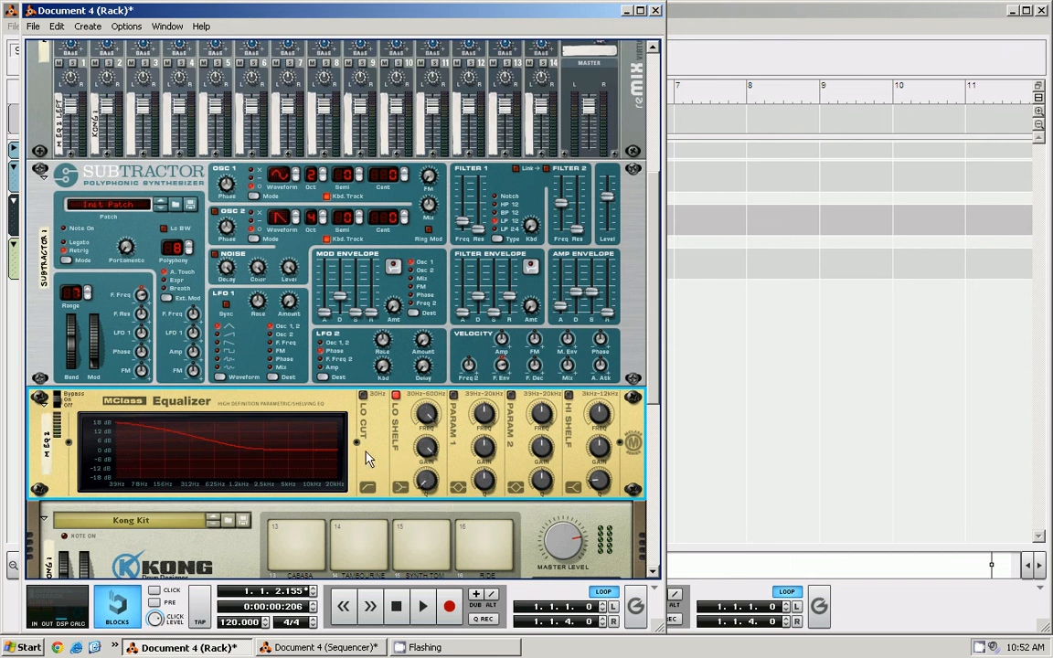
Step: Audition the looped bass note through the equalizer, stop playback and return to the song start
{"action": "left_click", "coordinate": [399, 607]}
{"action": "left_click", "coordinate": [424, 610]}
{"action": "left_click", "coordinate": [397, 607]}
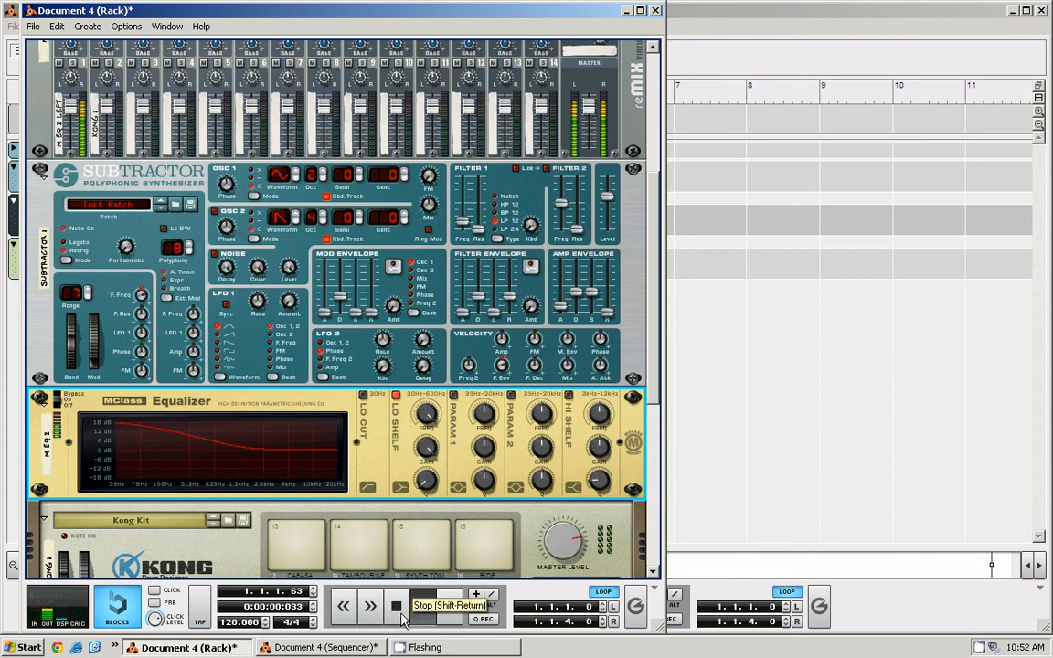
{"action": "left_click", "coordinate": [398, 611]}
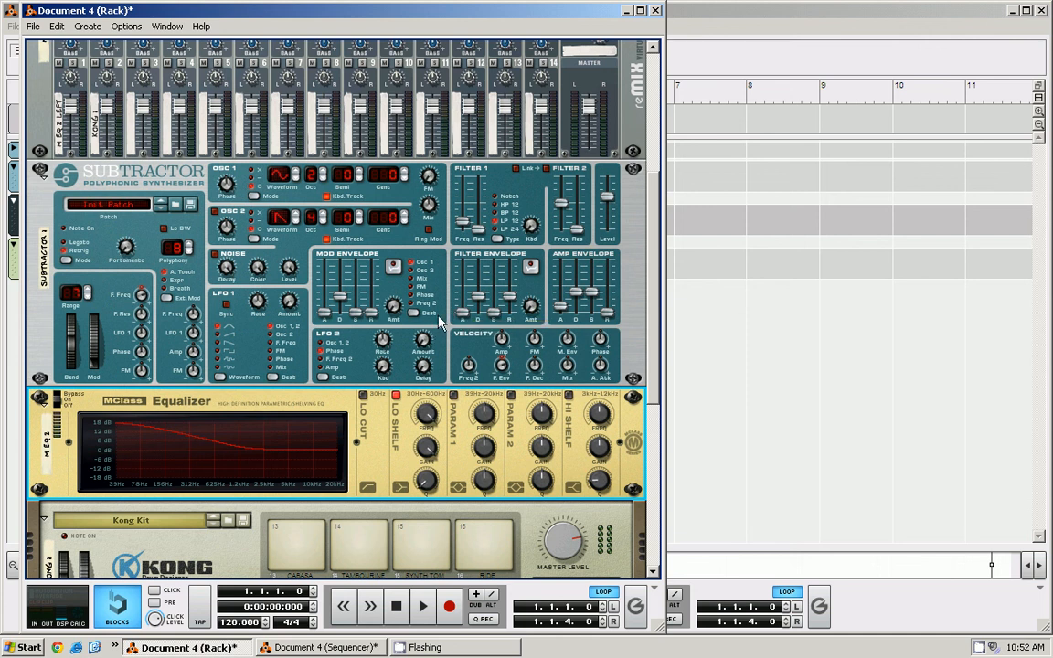
Step: Switch to the sequencer and export the loop to REASON RECORDINGS as WAVE file kick 808, using 44,100 Hz, 16-bit and dither
{"action": "scroll", "coordinate": [435, 322], "scroll_direction": "down", "scroll_amount": 2}
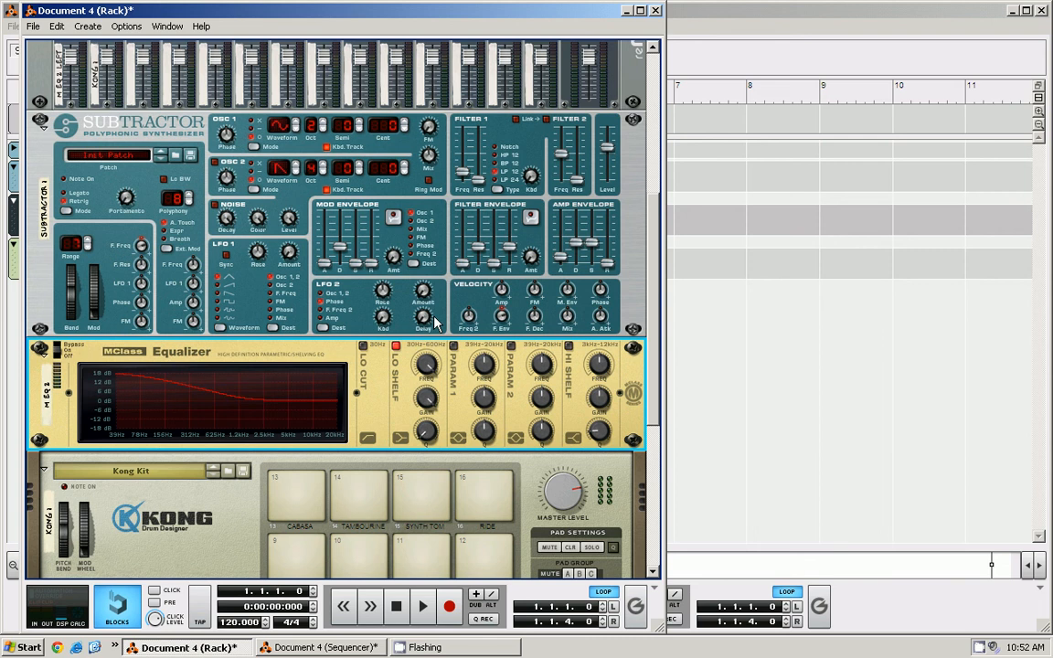
{"action": "left_click", "coordinate": [688, 61]}
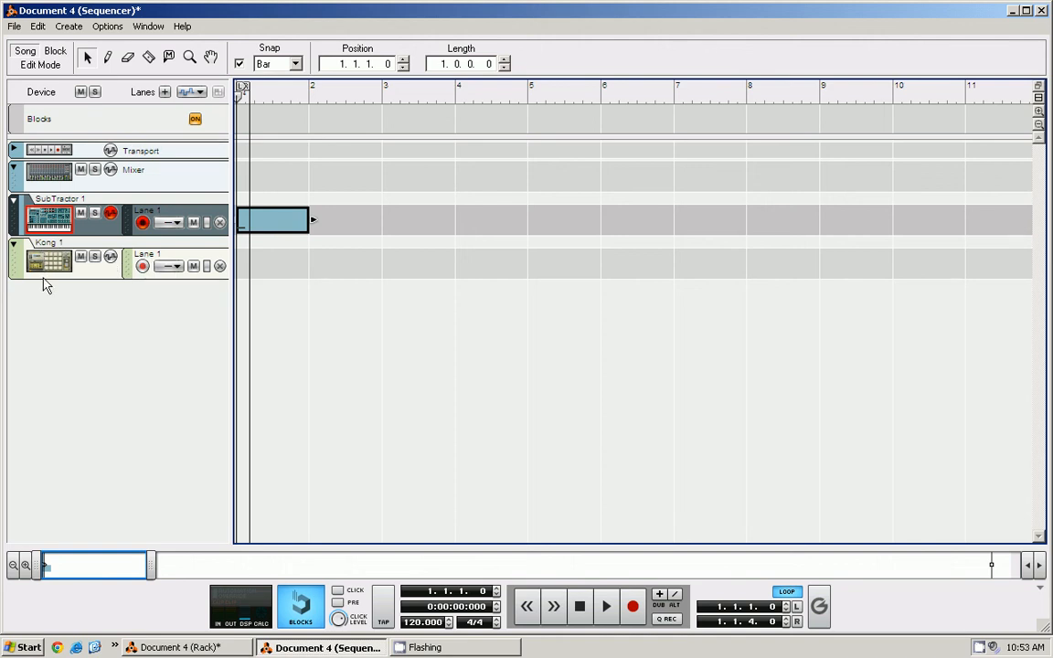
{"action": "left_click", "coordinate": [15, 26]}
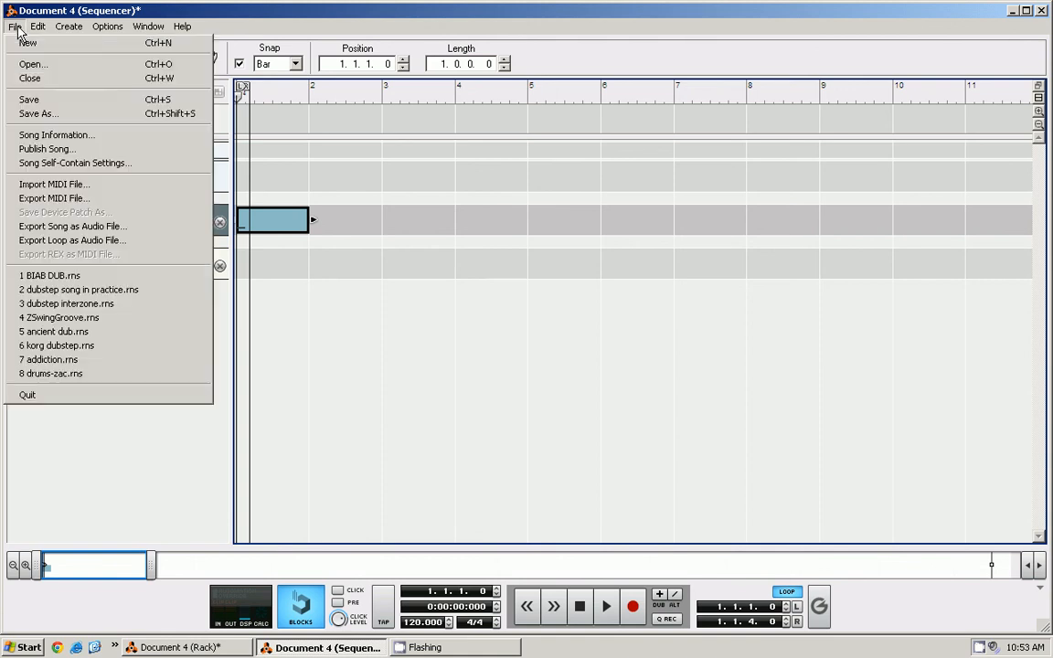
{"action": "left_click", "coordinate": [77, 239]}
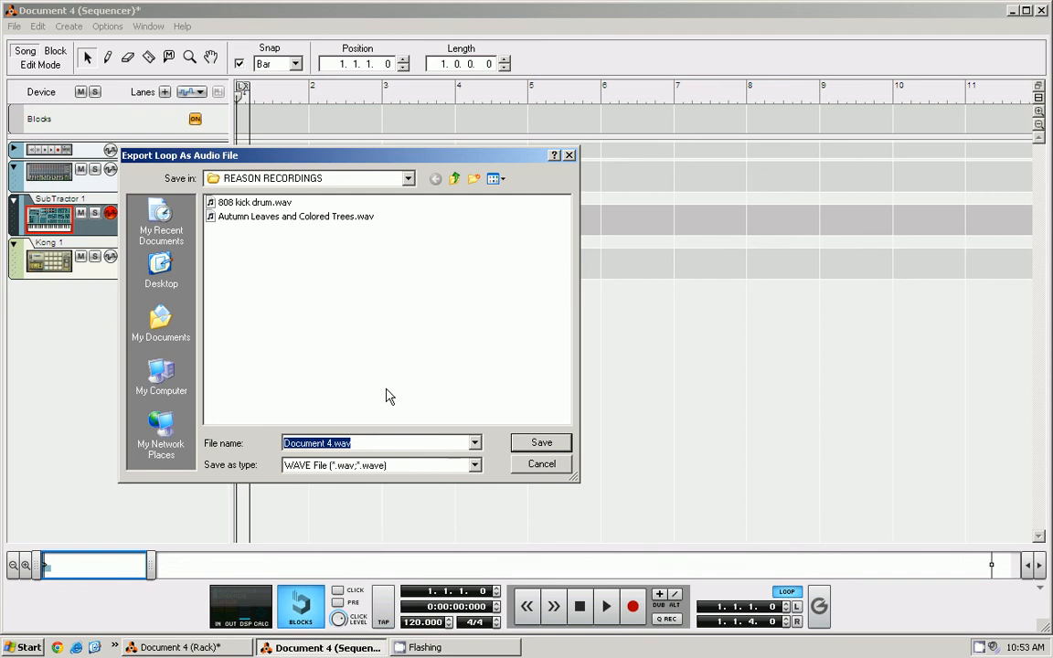
{"action": "type", "text": "kick 808"}
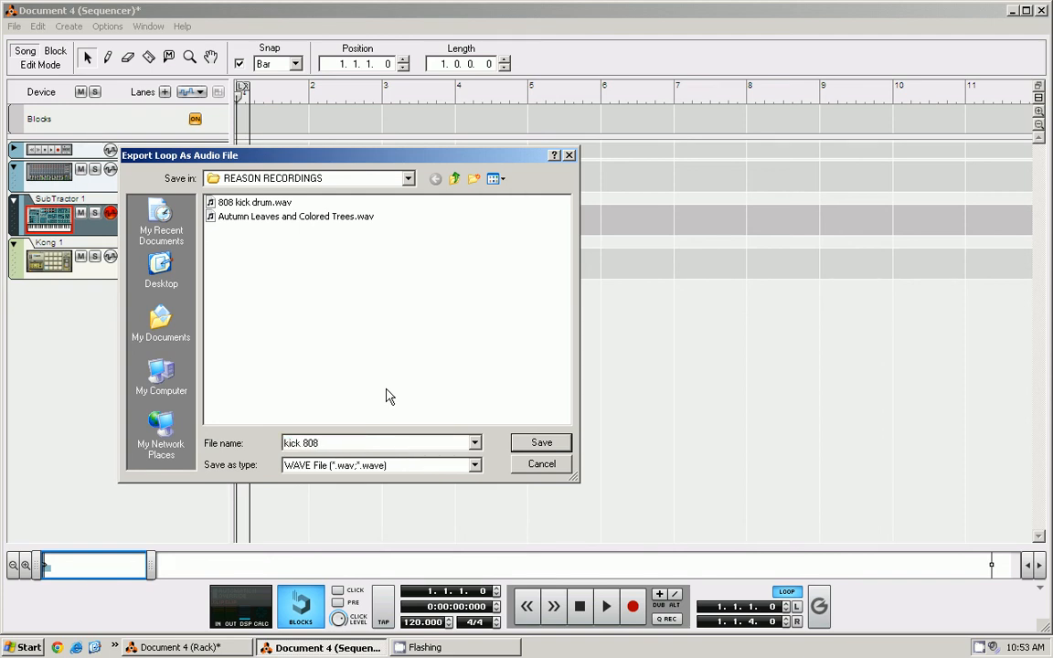
{"action": "key", "text": "Return"}
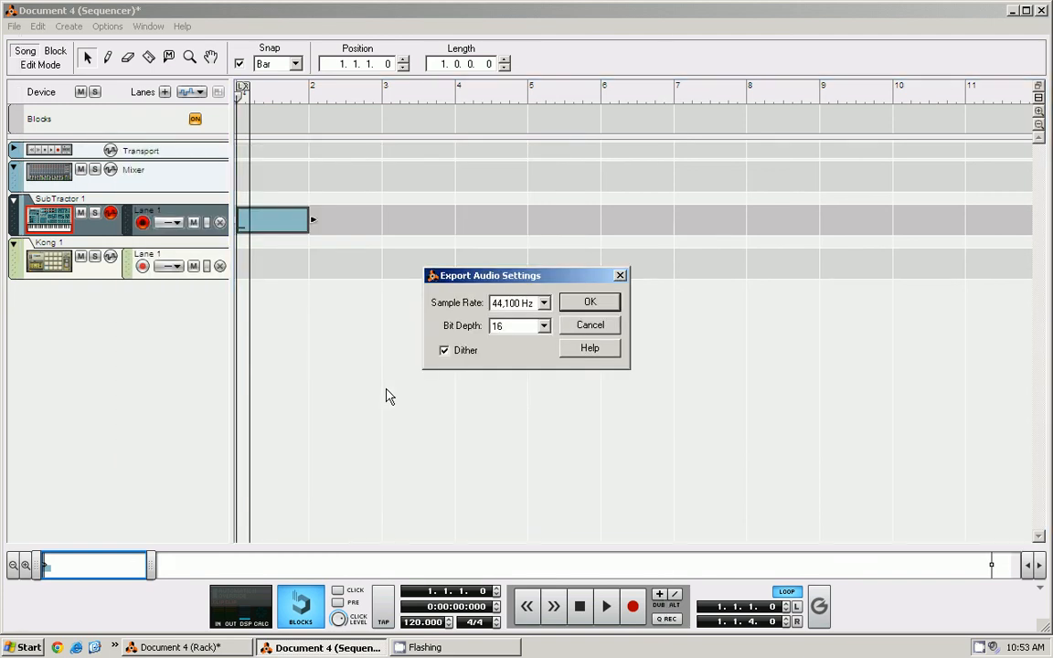
{"action": "left_click", "coordinate": [585, 302]}
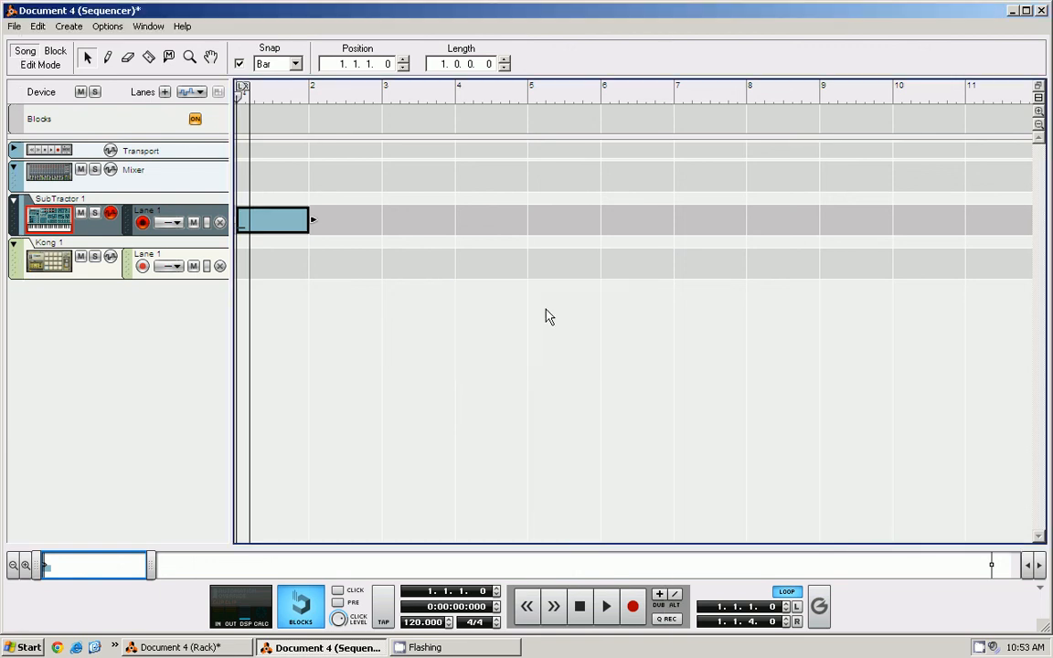
Step: Switch to the rack, load kick 808.wav from My Documents' REASON RECORDINGS folder onto Kong pad 1, and audition the pad
{"action": "left_click", "coordinate": [192, 647]}
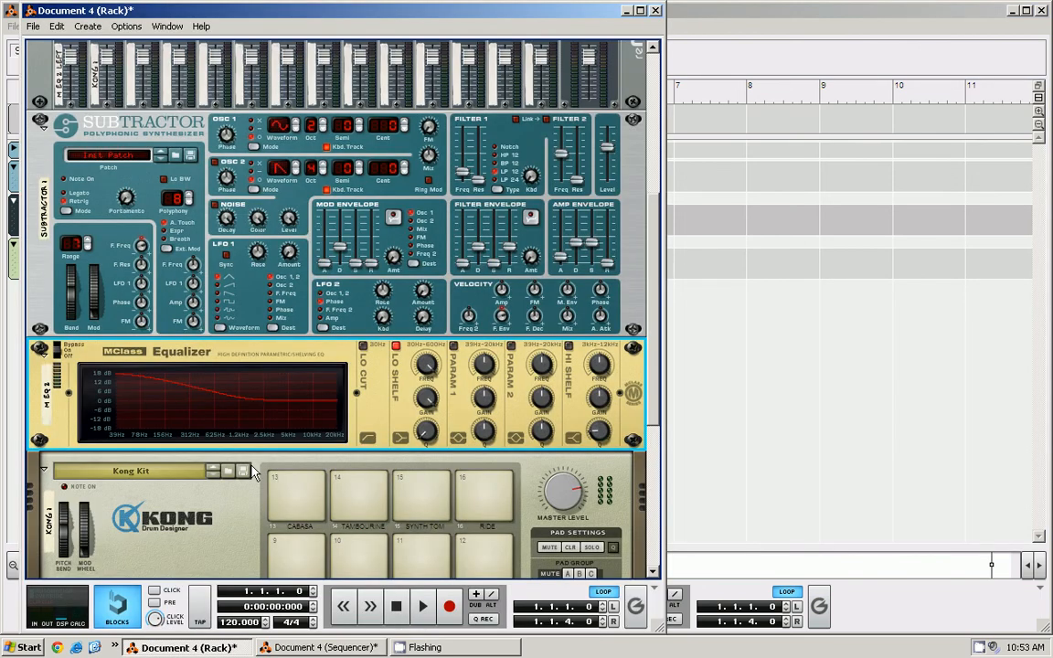
{"action": "scroll", "coordinate": [217, 391], "scroll_direction": "down", "scroll_amount": 5}
{"action": "right_click", "coordinate": [295, 361]}
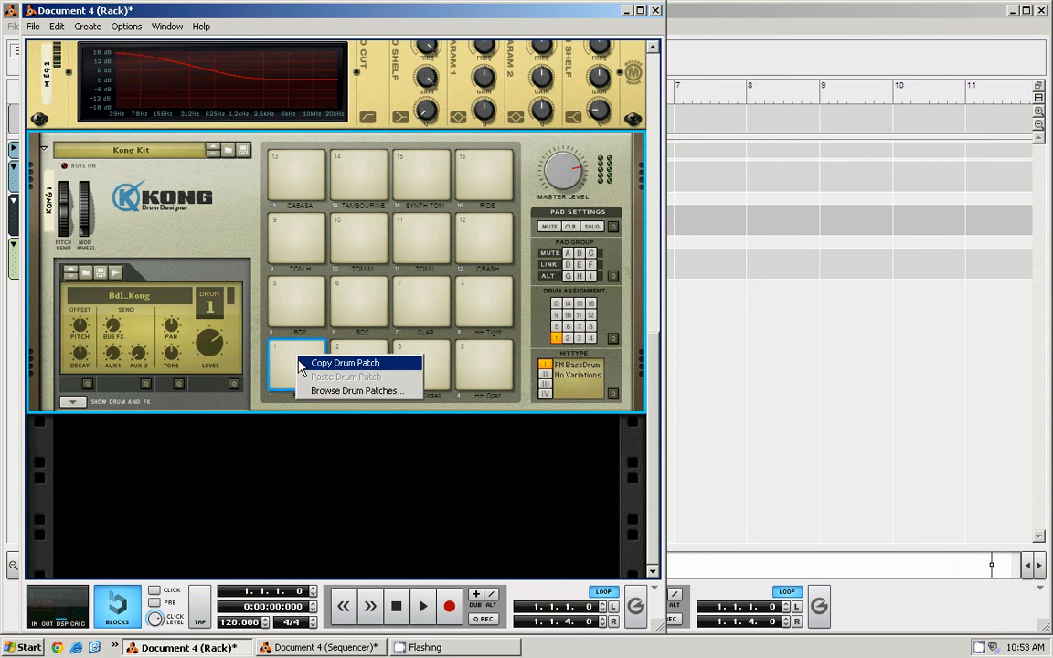
{"action": "left_click", "coordinate": [320, 388]}
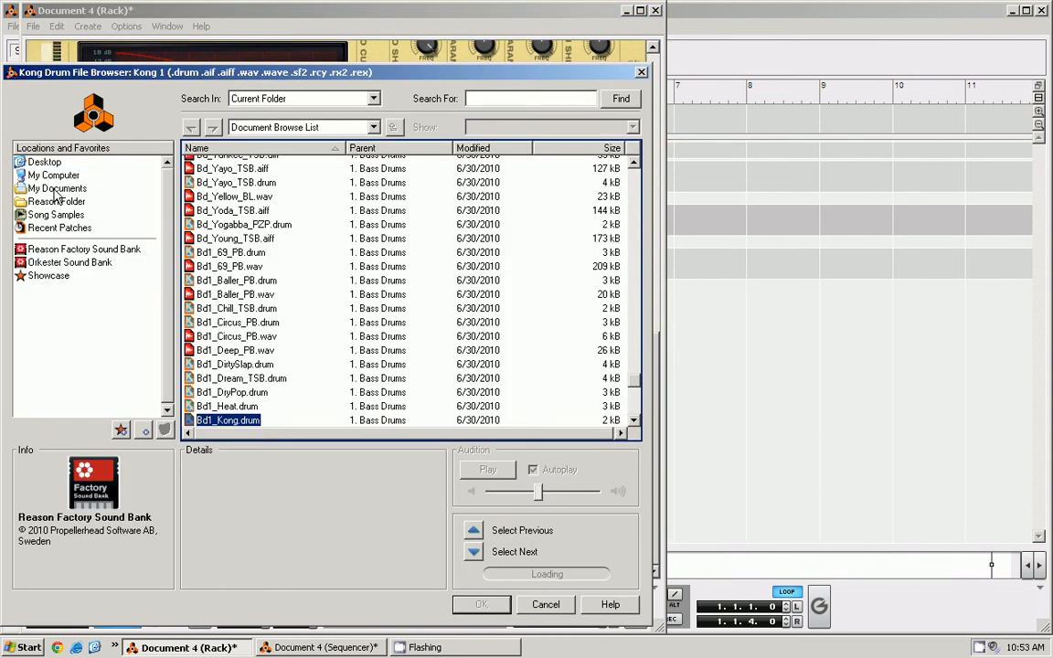
{"action": "left_click", "coordinate": [57, 188]}
{"action": "left_click", "coordinate": [202, 256]}
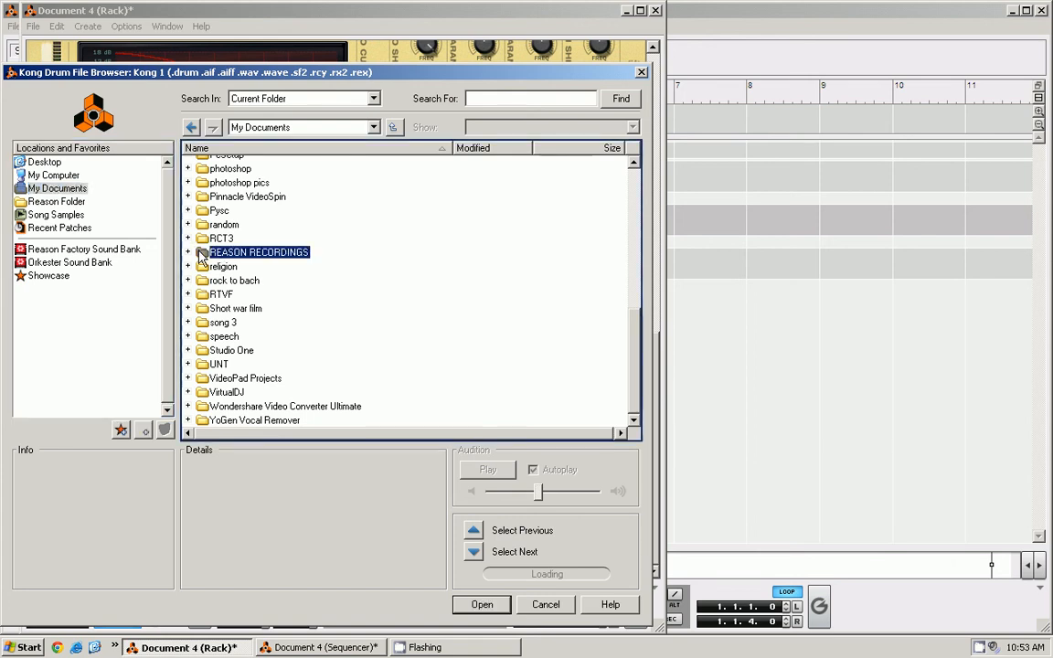
{"action": "double_click", "coordinate": [202, 255]}
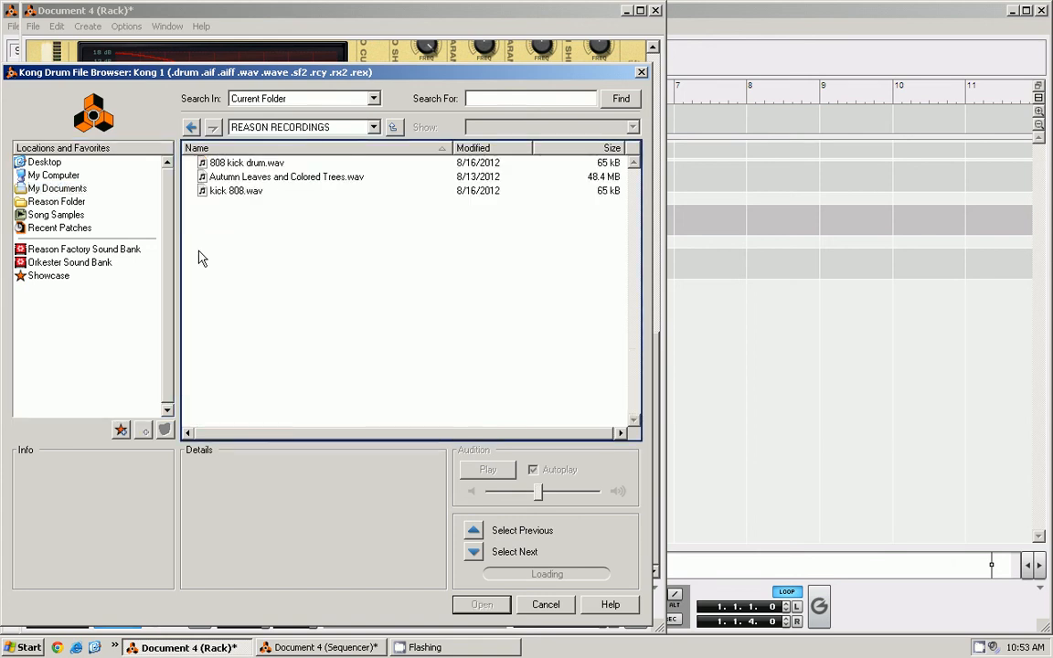
{"action": "left_click", "coordinate": [224, 190]}
{"action": "left_click", "coordinate": [480, 606]}
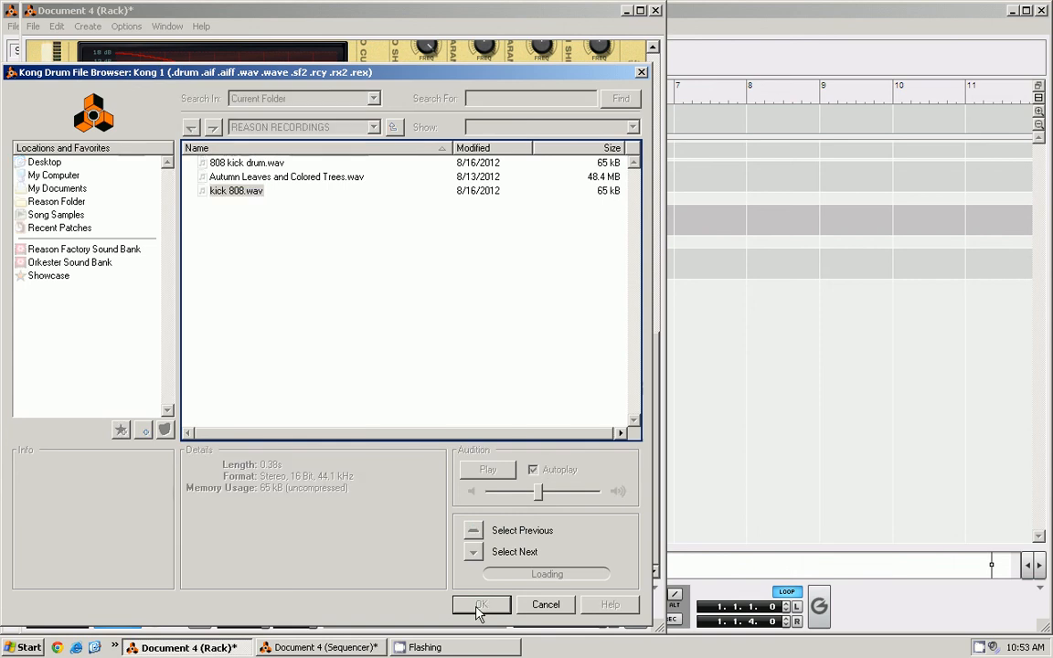
{"action": "left_click", "coordinate": [295, 365]}
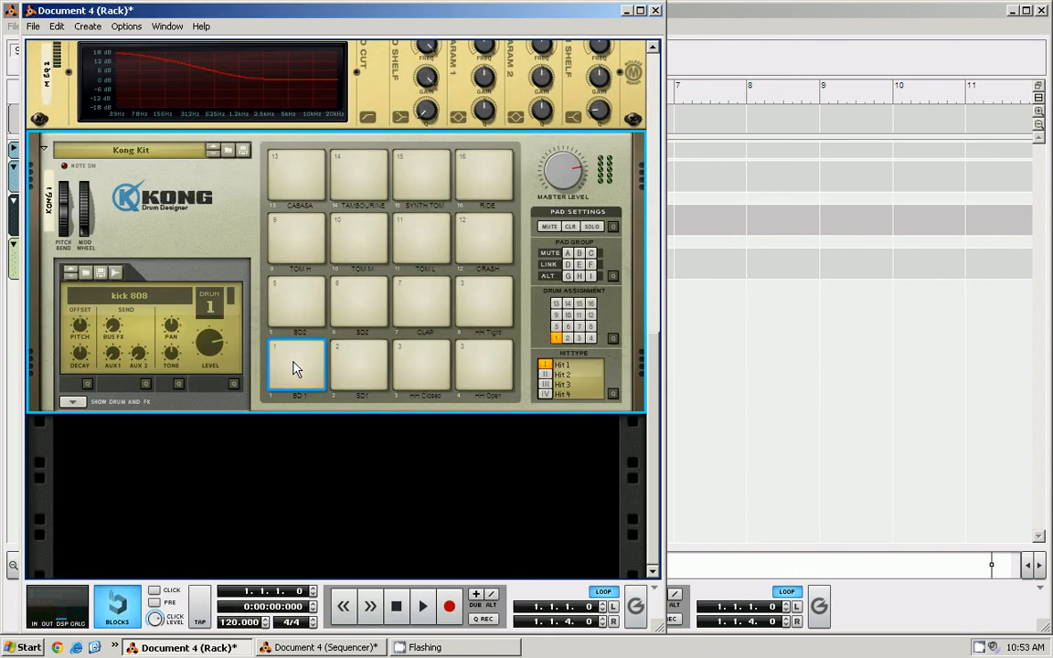
{"action": "left_click", "coordinate": [293, 368]}
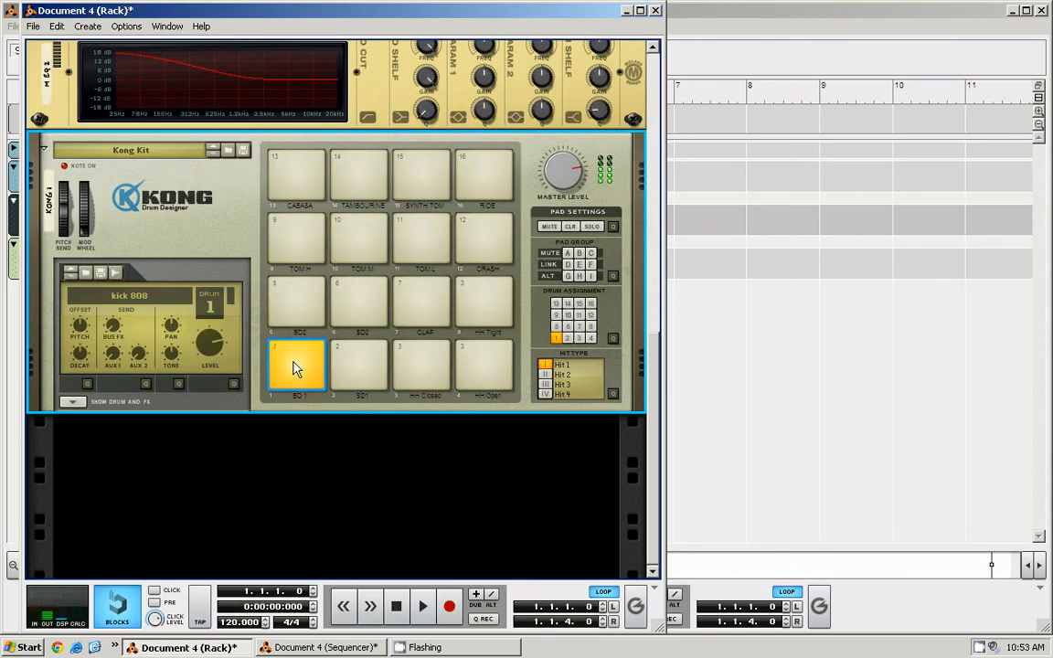
Step: Show Kong's drum and effects section, add a Compressor as FX1 for the kick, and set its make-up gain to 65
{"action": "left_click", "coordinate": [73, 402]}
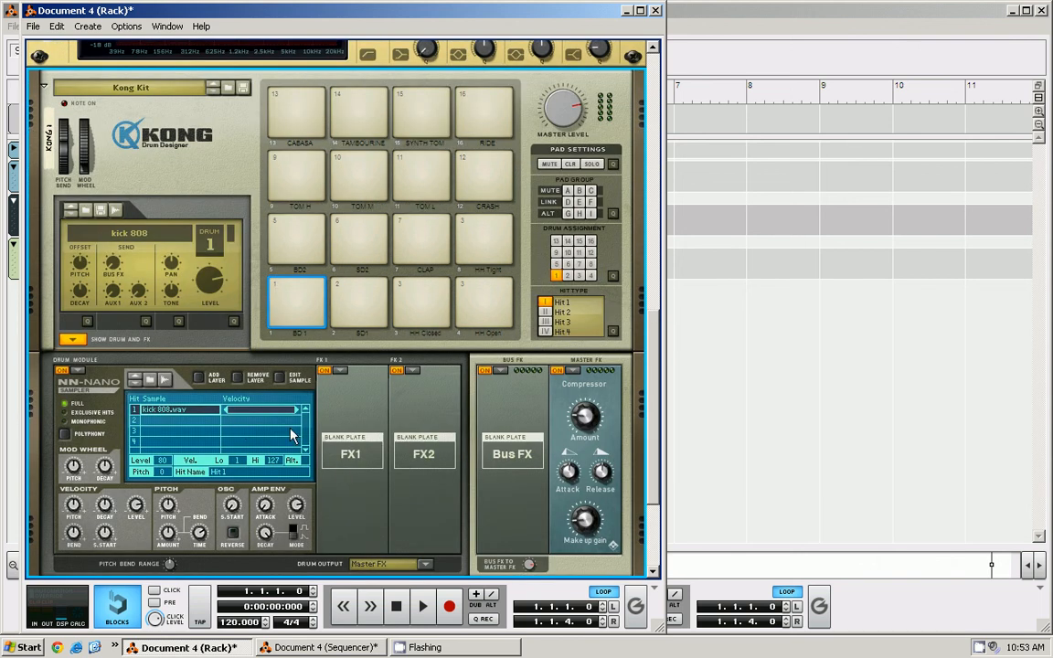
{"action": "scroll", "coordinate": [246, 433], "scroll_direction": "down", "scroll_amount": 2}
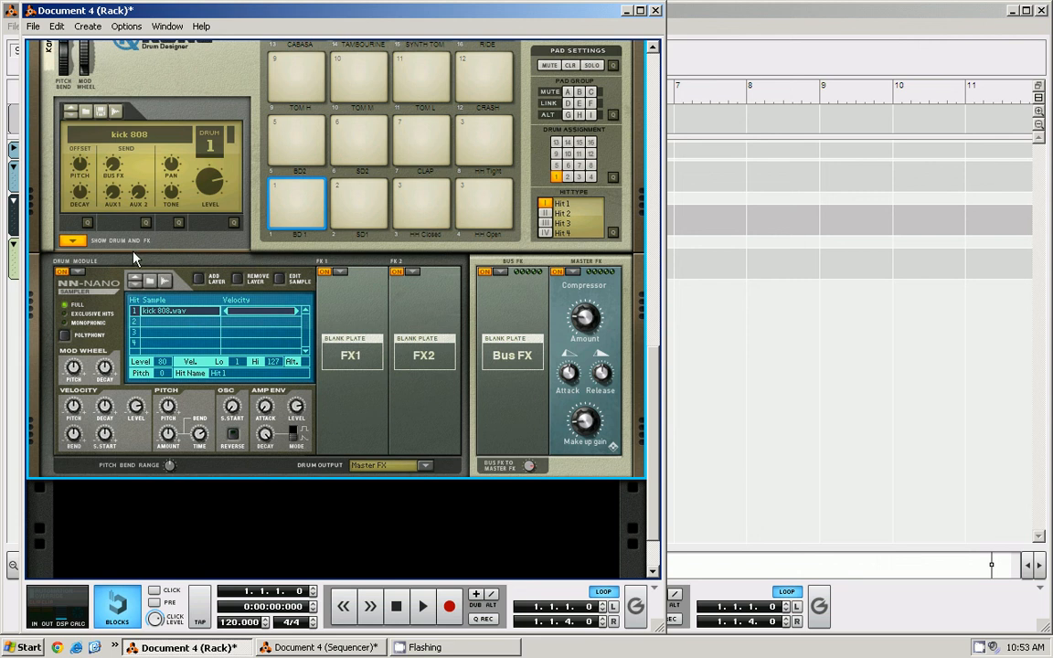
{"action": "left_click", "coordinate": [340, 271]}
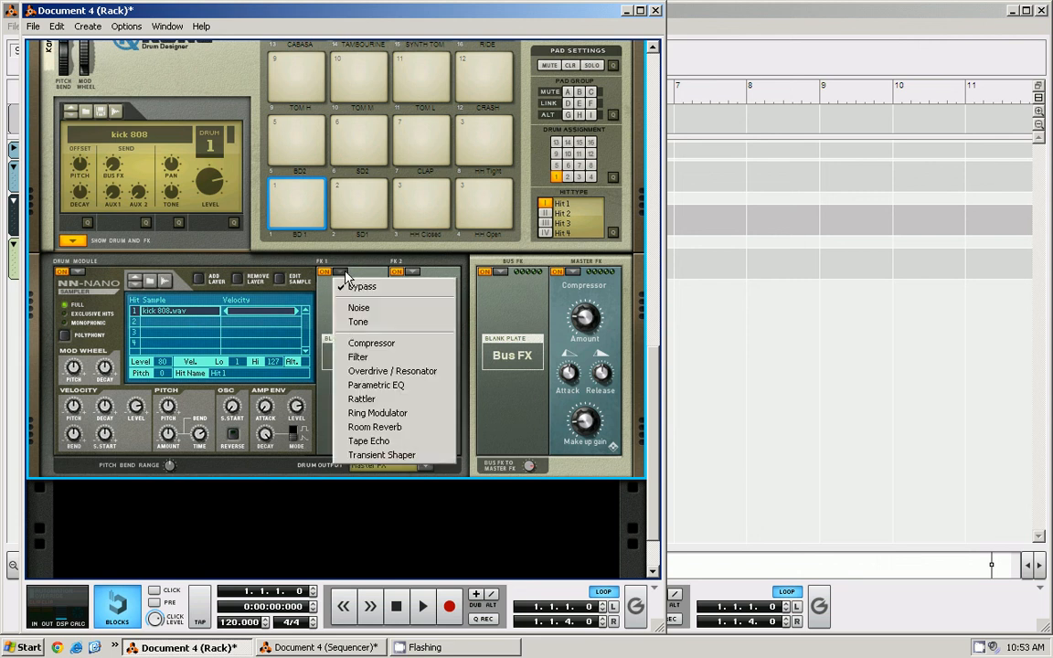
{"action": "left_click", "coordinate": [370, 344]}
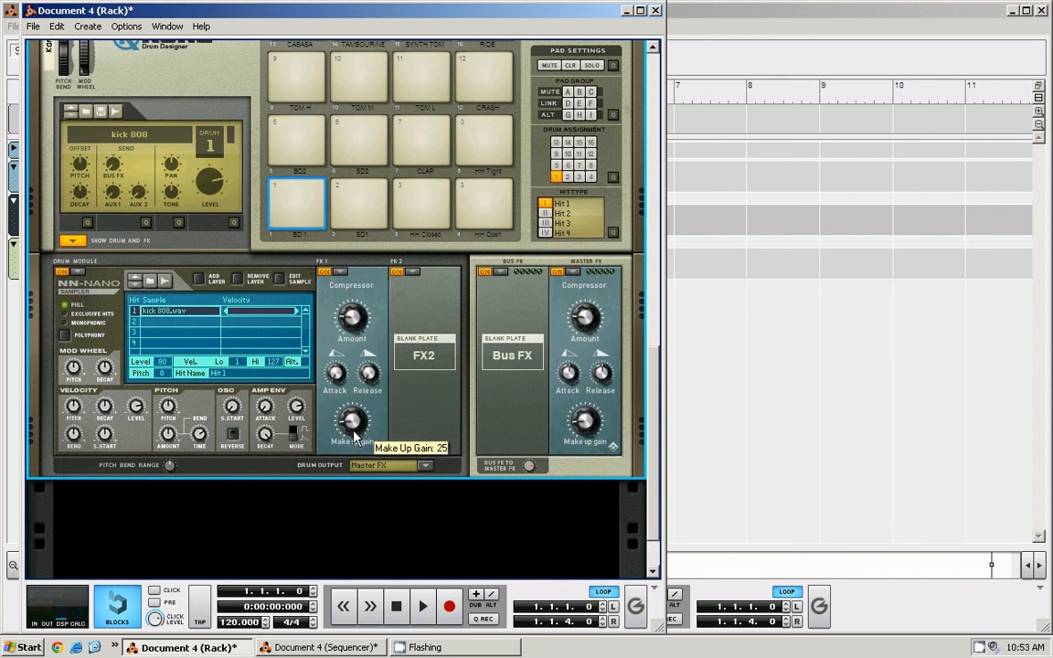
{"action": "left_click_drag", "start_coordinate": [355, 438], "coordinate": [351, 413]}
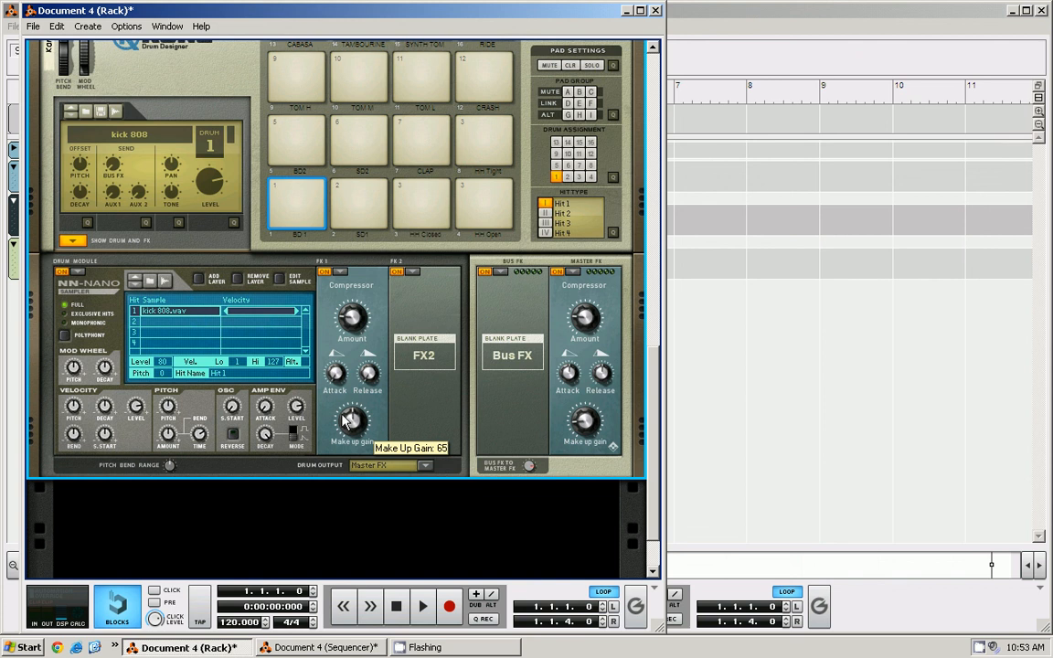
Step: Add a Filter as FX2 for the kick, adjust its frequency and audition pad 1
{"action": "left_click", "coordinate": [413, 273]}
{"action": "left_click", "coordinate": [423, 334]}
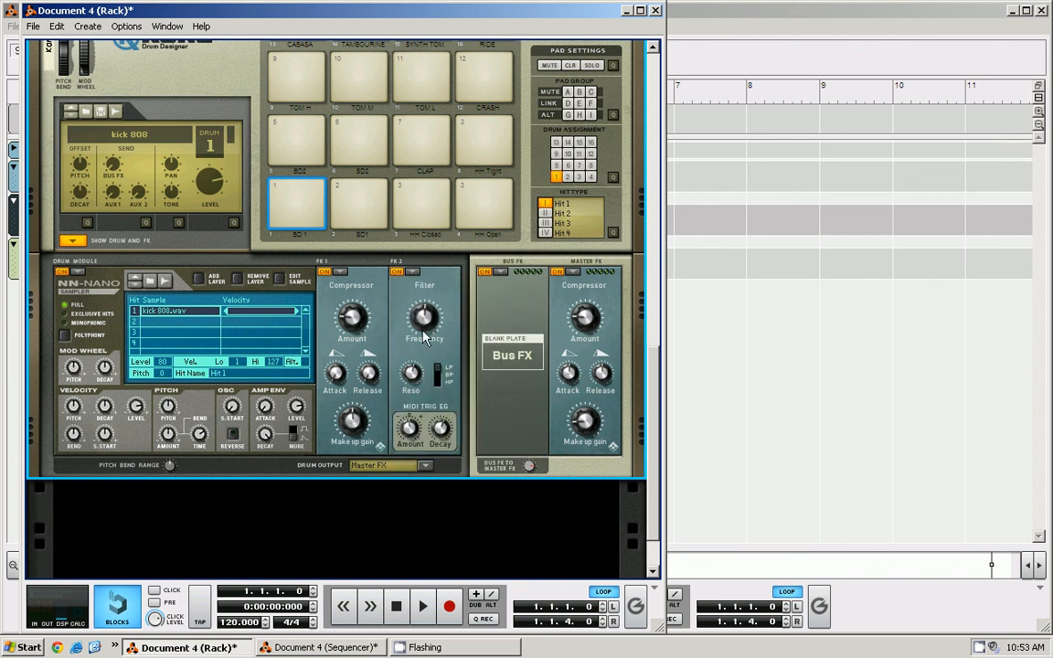
{"action": "mouse_move", "coordinate": [421, 312]}
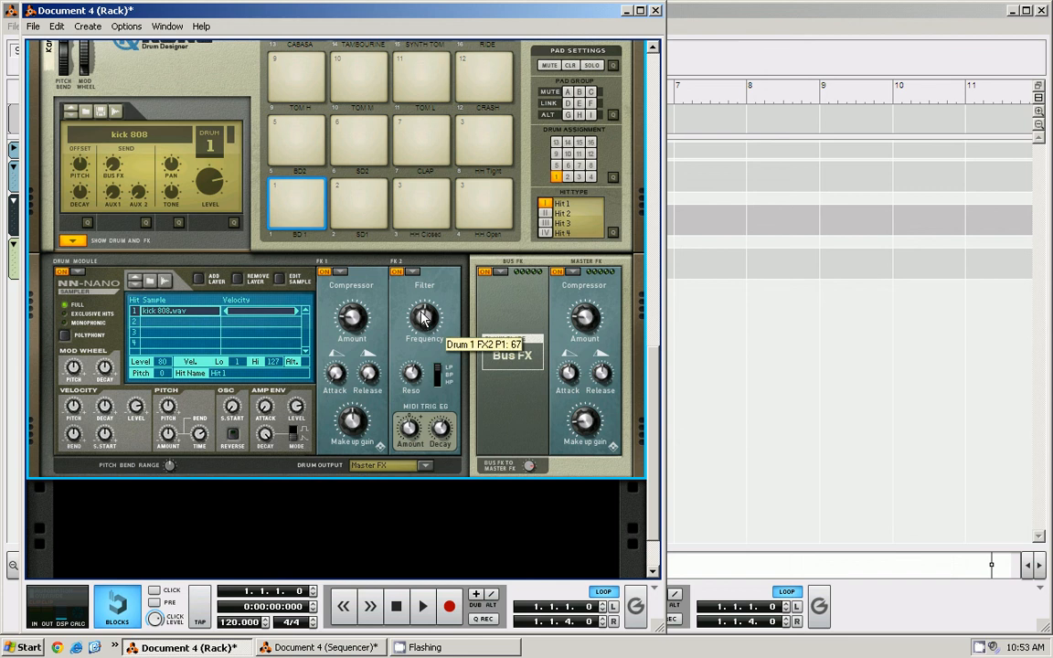
{"action": "left_click_drag", "start_coordinate": [422, 313], "coordinate": [407, 385]}
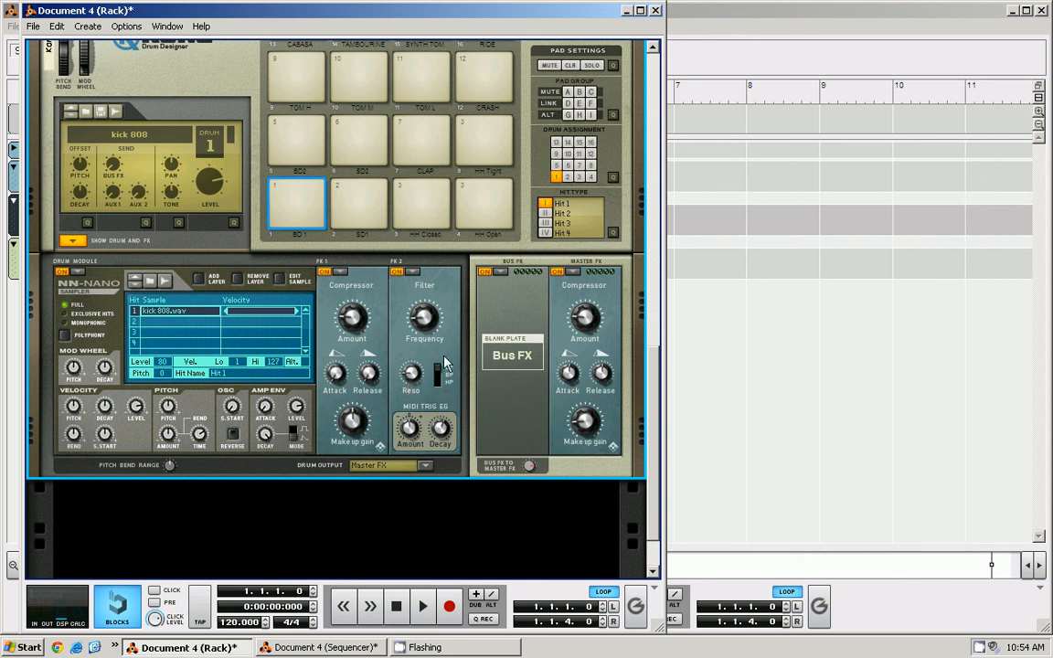
{"action": "left_click", "coordinate": [296, 216]}
{"action": "scroll", "coordinate": [658, 348], "scroll_direction": "up", "scroll_amount": 5}
{"action": "scroll", "coordinate": [657, 223], "scroll_direction": "up", "scroll_amount": 8}
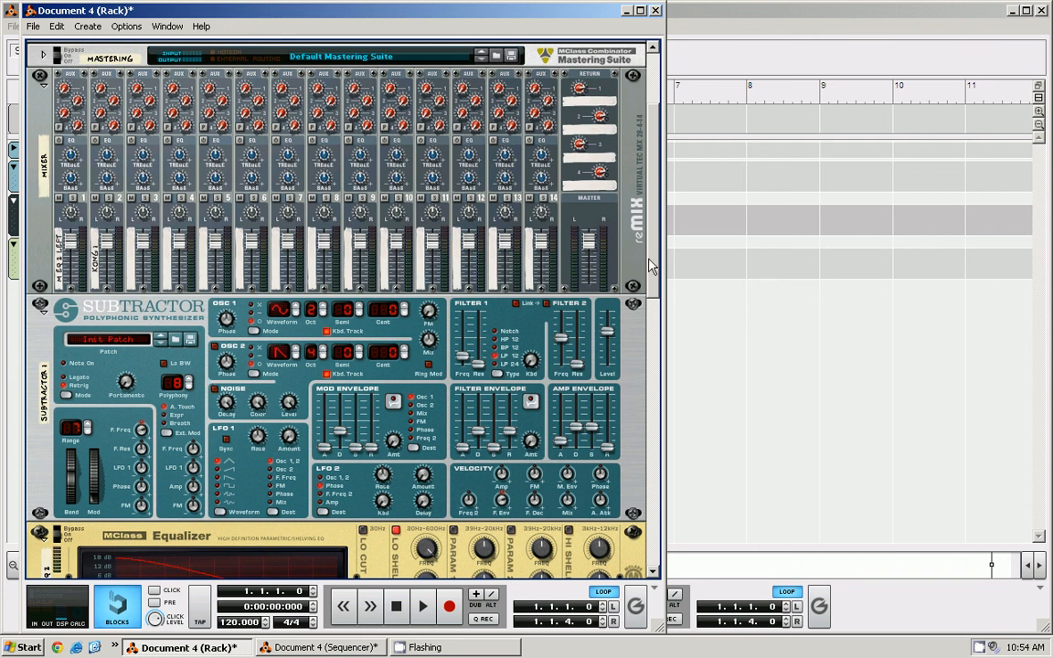
{"action": "left_click_drag", "start_coordinate": [652, 272], "coordinate": [656, 412]}
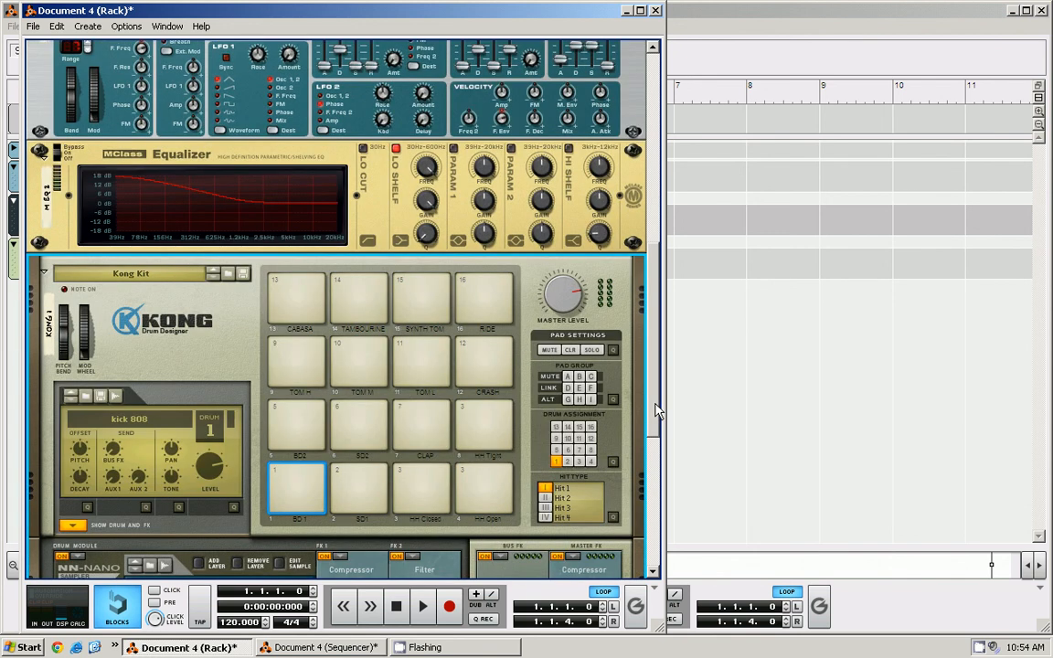